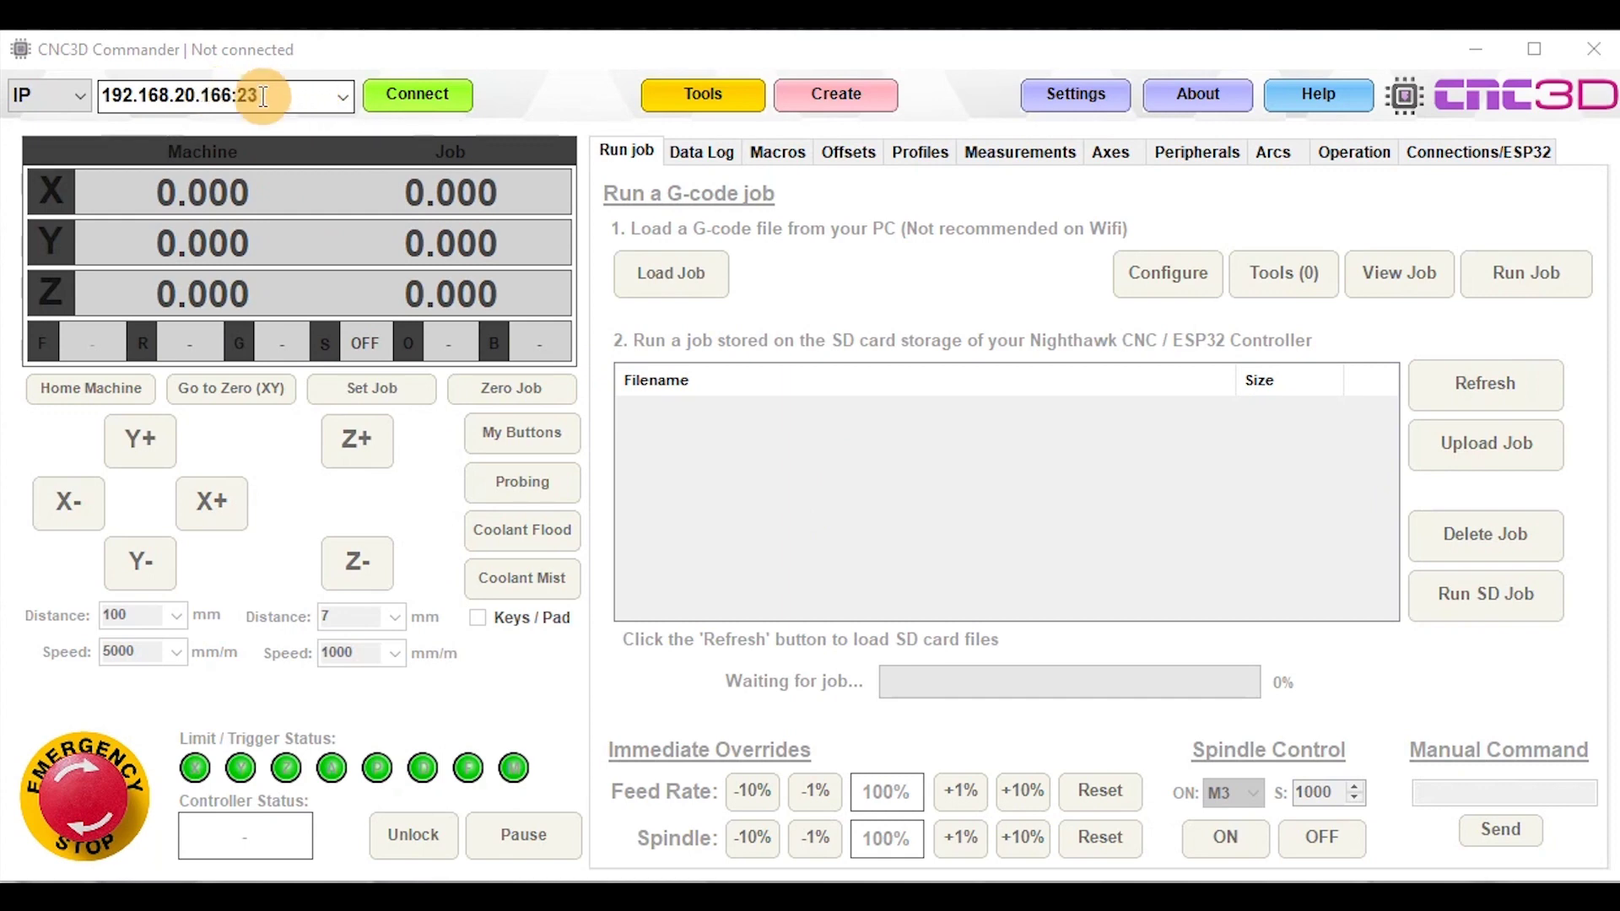
Switch the connection type to serial COM and check the available serial ports.
double_click(285, 99)
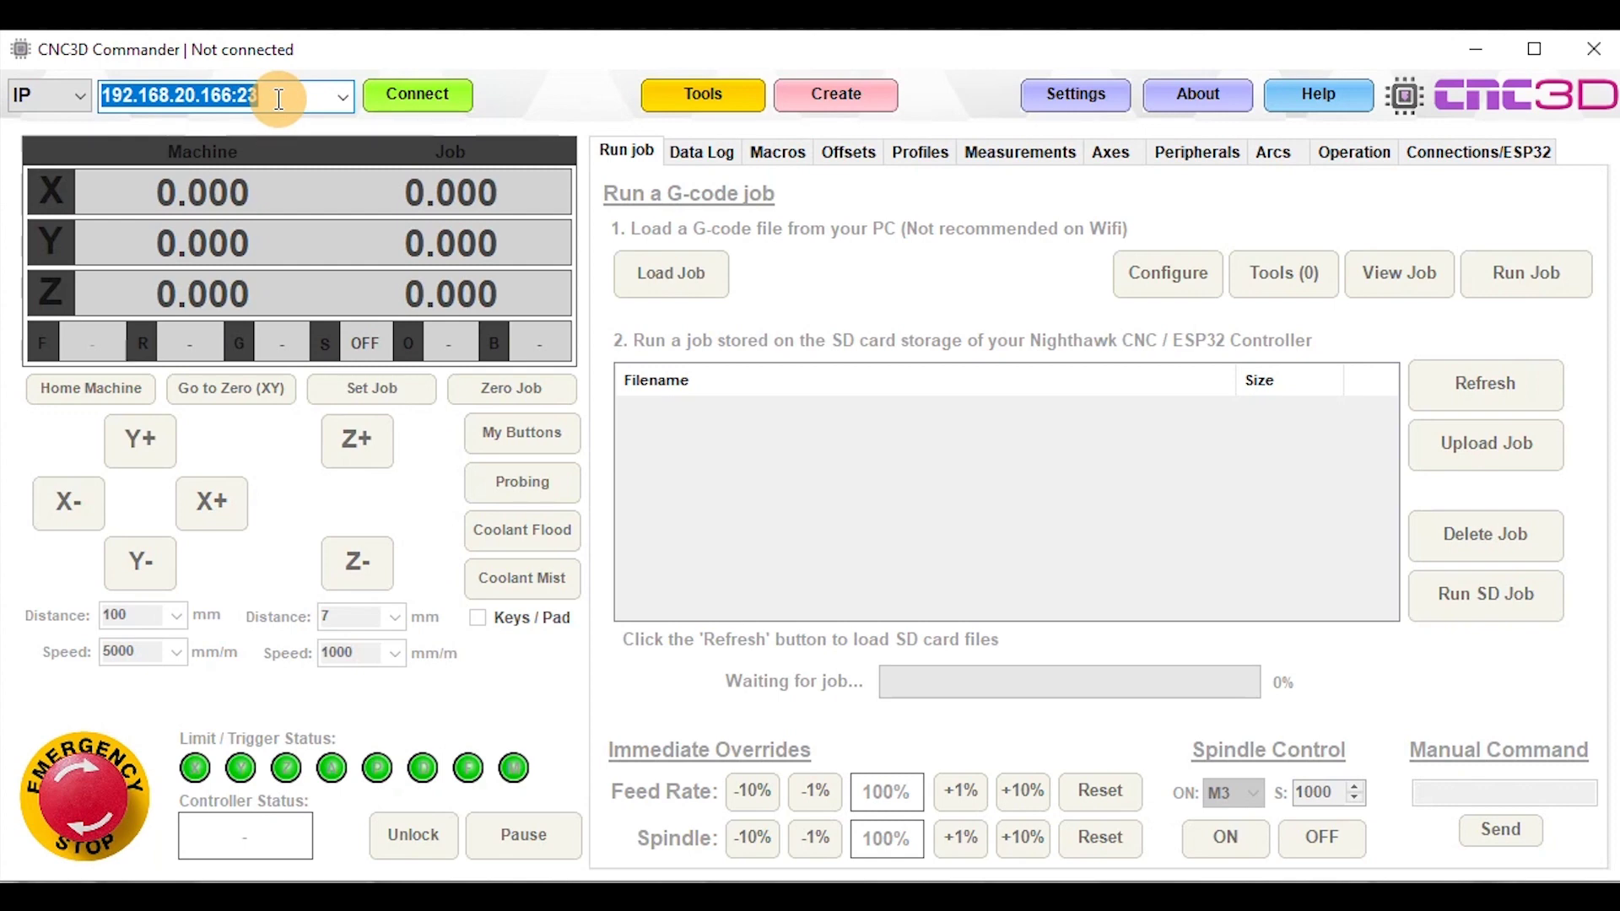
left_click(61, 100)
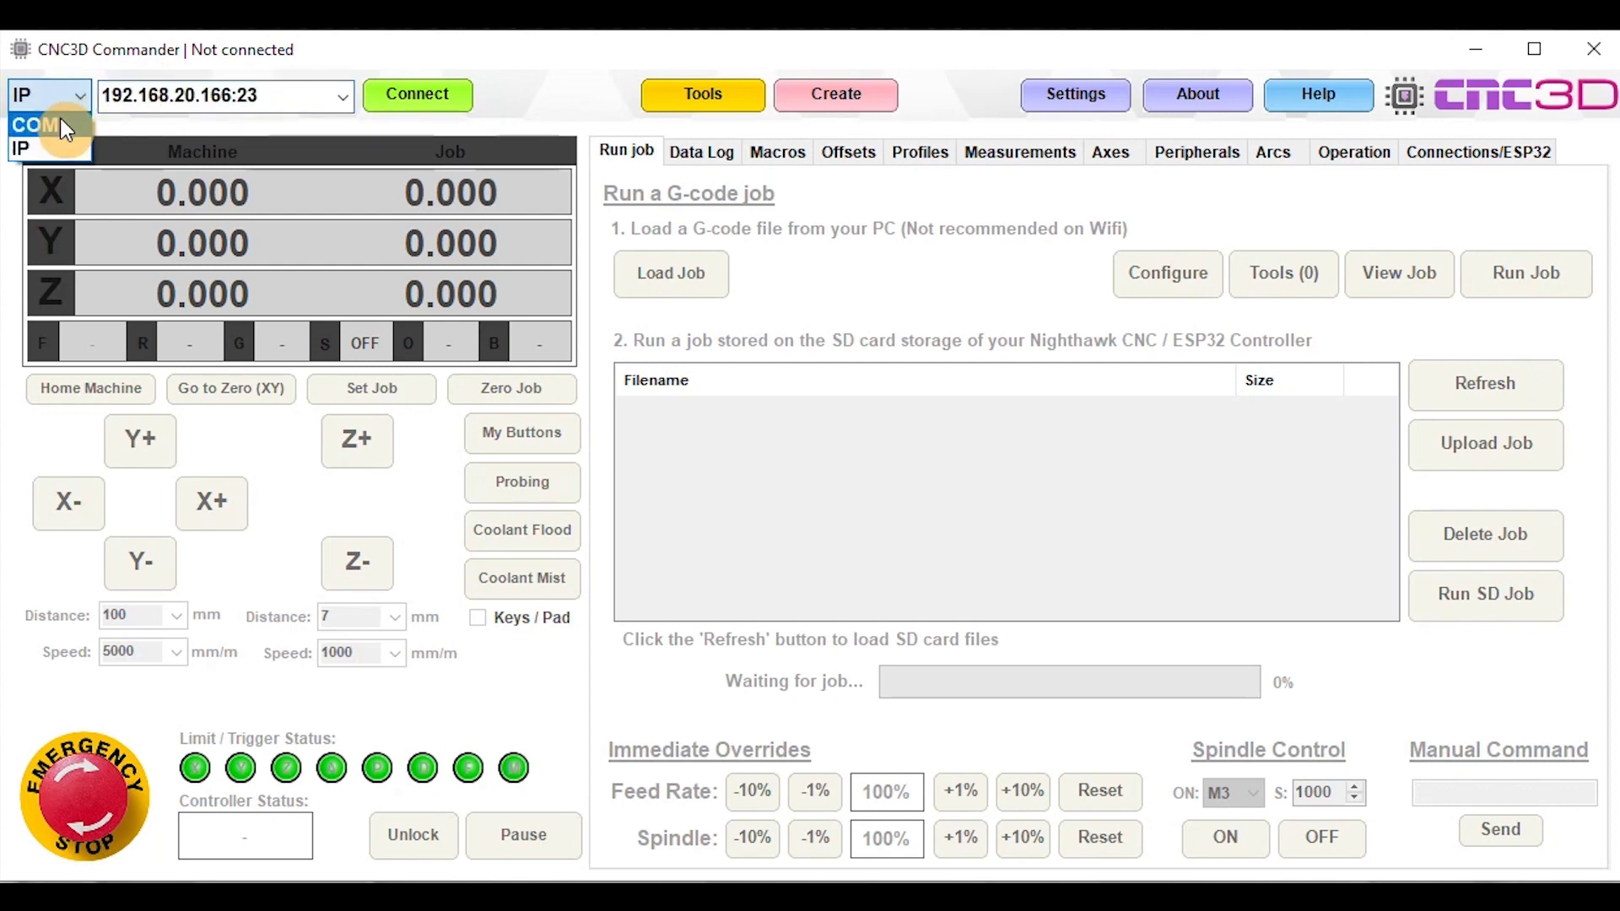
left_click(49, 125)
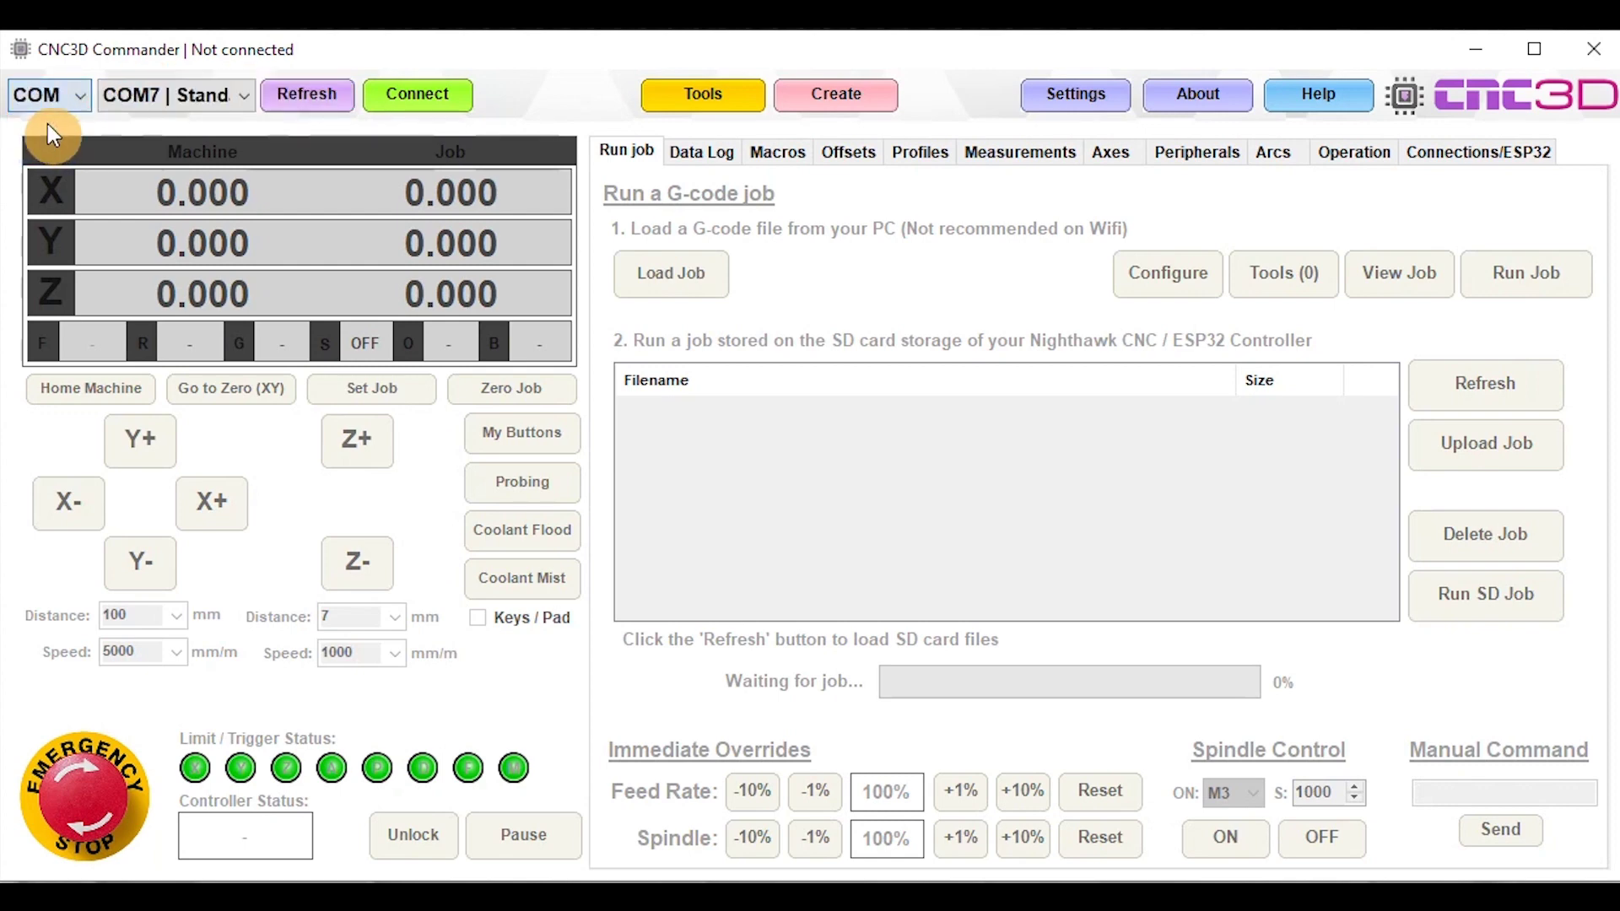
left_click(148, 103)
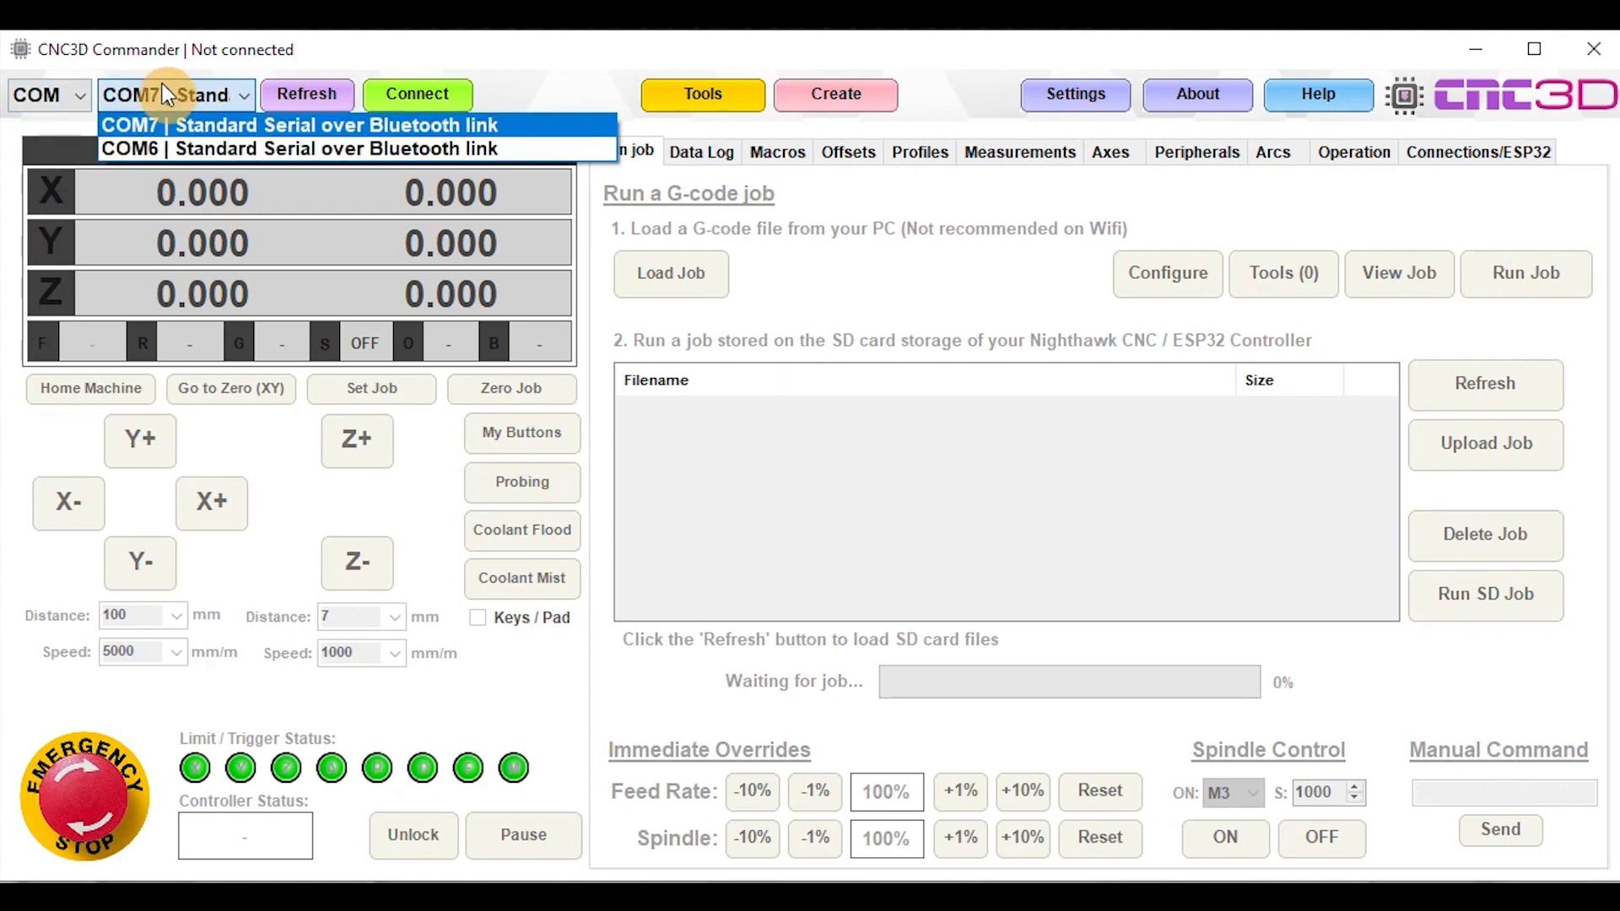
left_click(162, 90)
Switch back to IP, connect to the NighthawkCNC controller, and open Creation Tools.
left_click(52, 94)
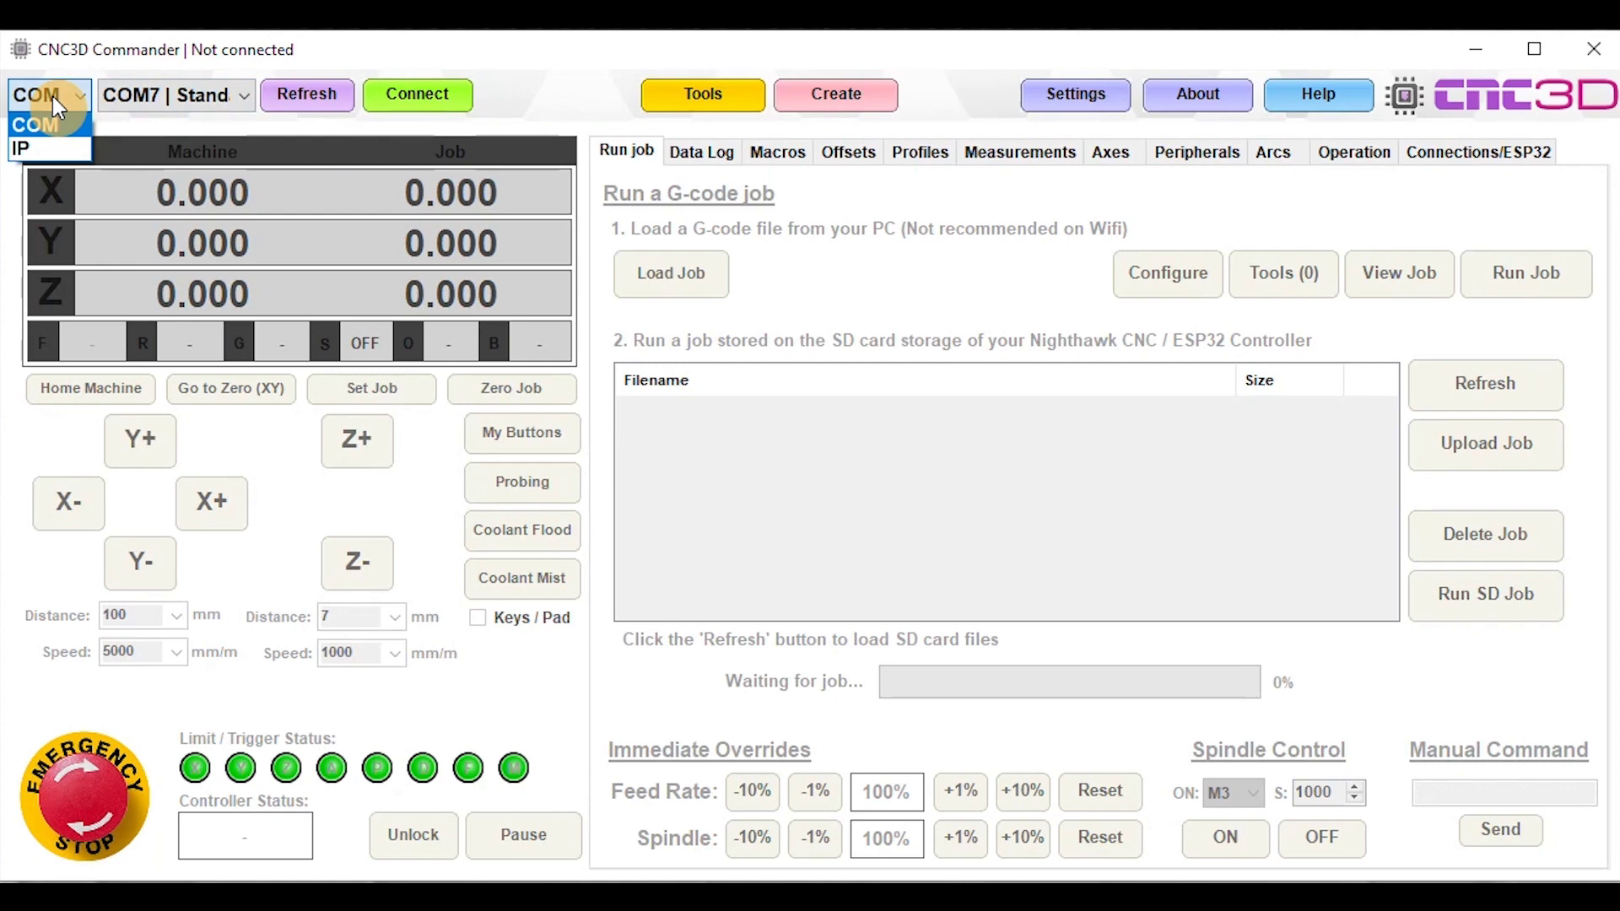
left_click(40, 152)
double_click(261, 97)
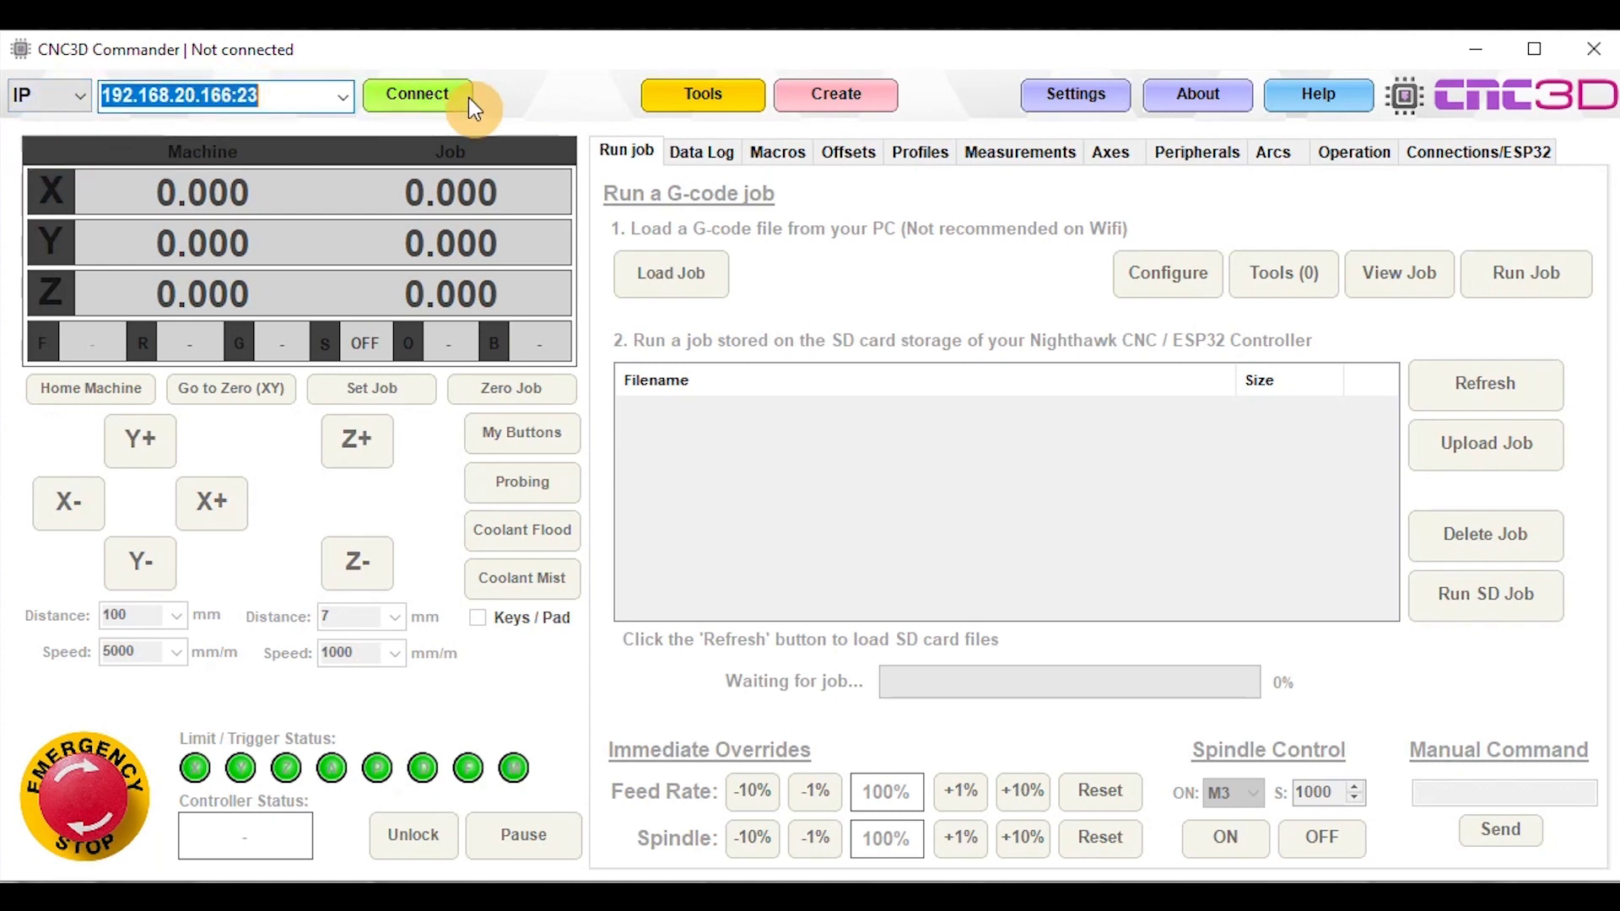
left_click(415, 89)
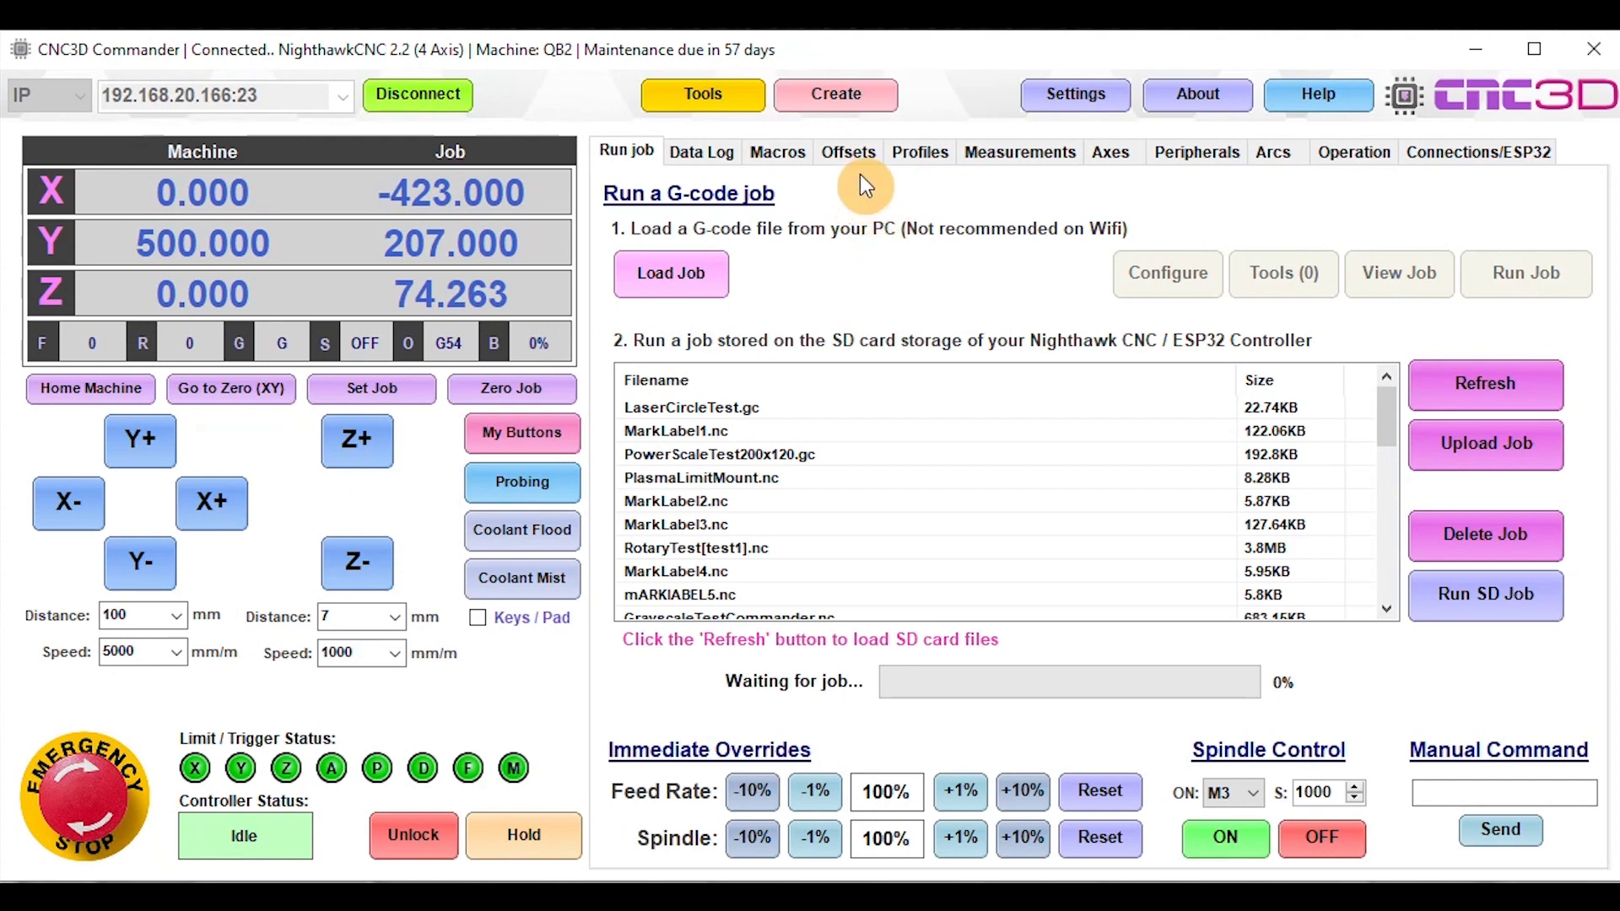
left_click(835, 94)
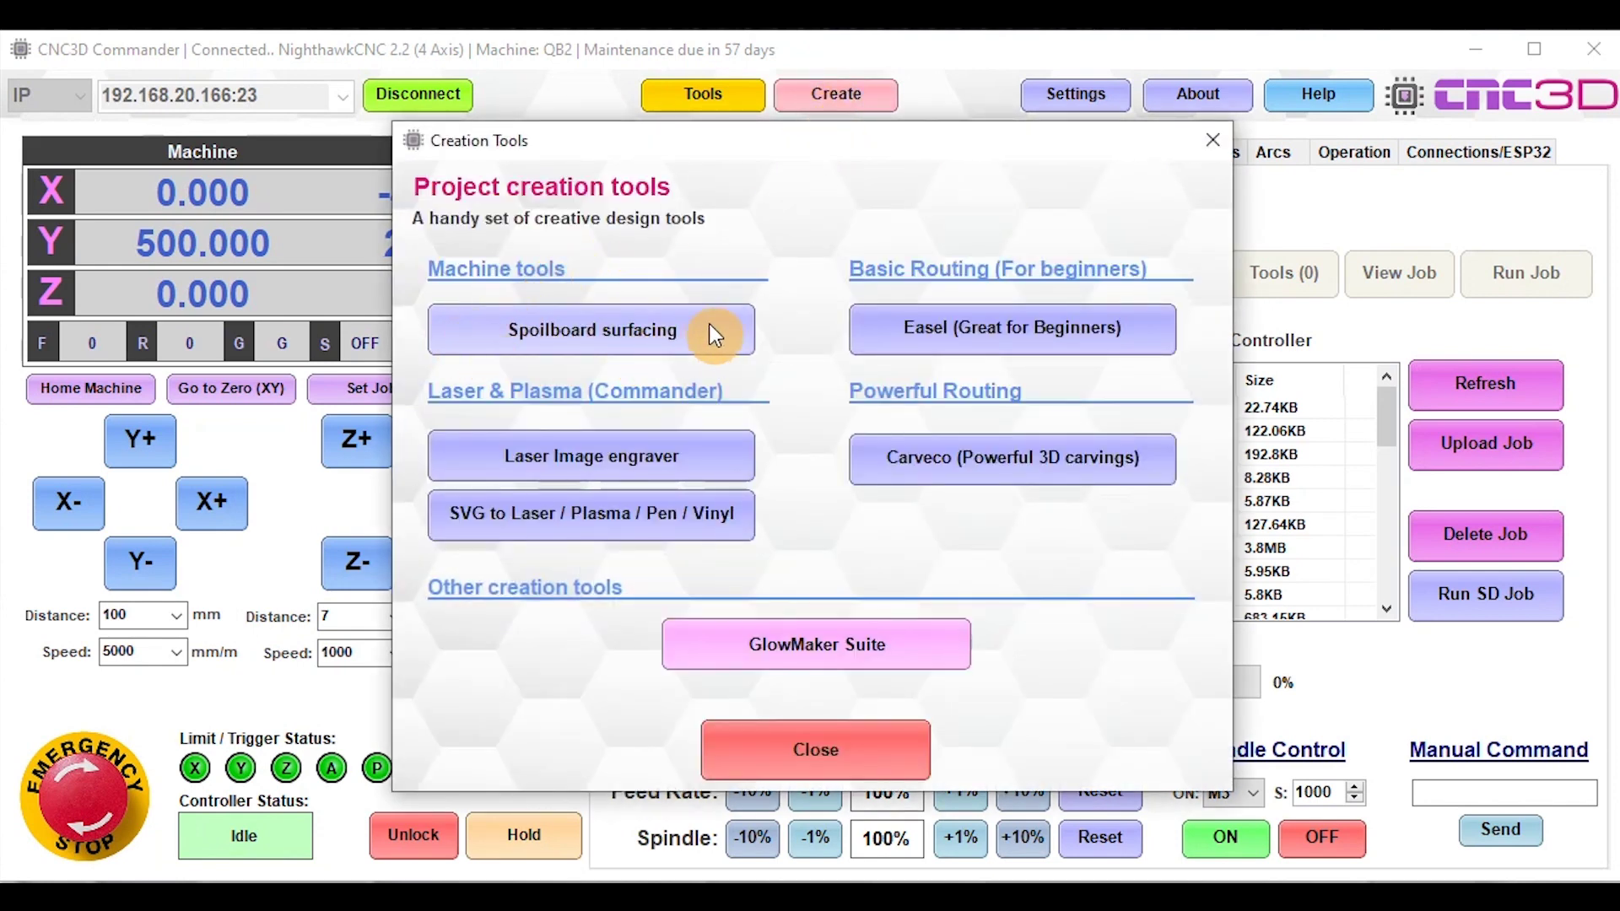
Launch the Spoilboard surfacing generator (22 mm cutter, 40% step over, feed 1000) and focus Step over.
left_click(543, 333)
left_click(556, 327)
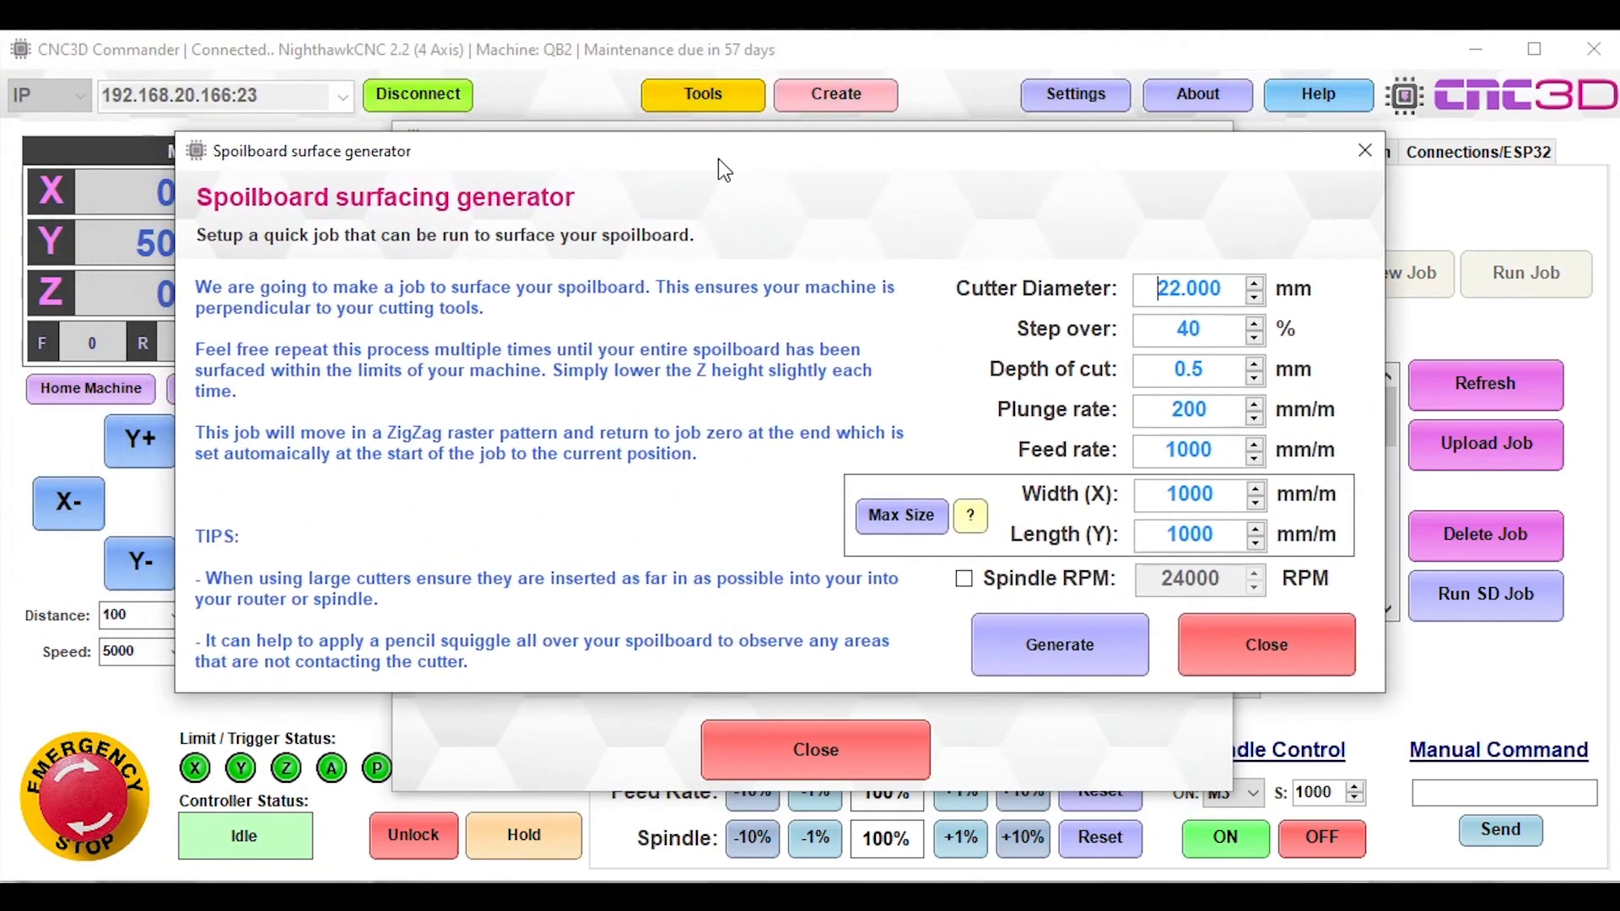
left_click_drag(724, 169, 746, 208)
left_click(690, 331)
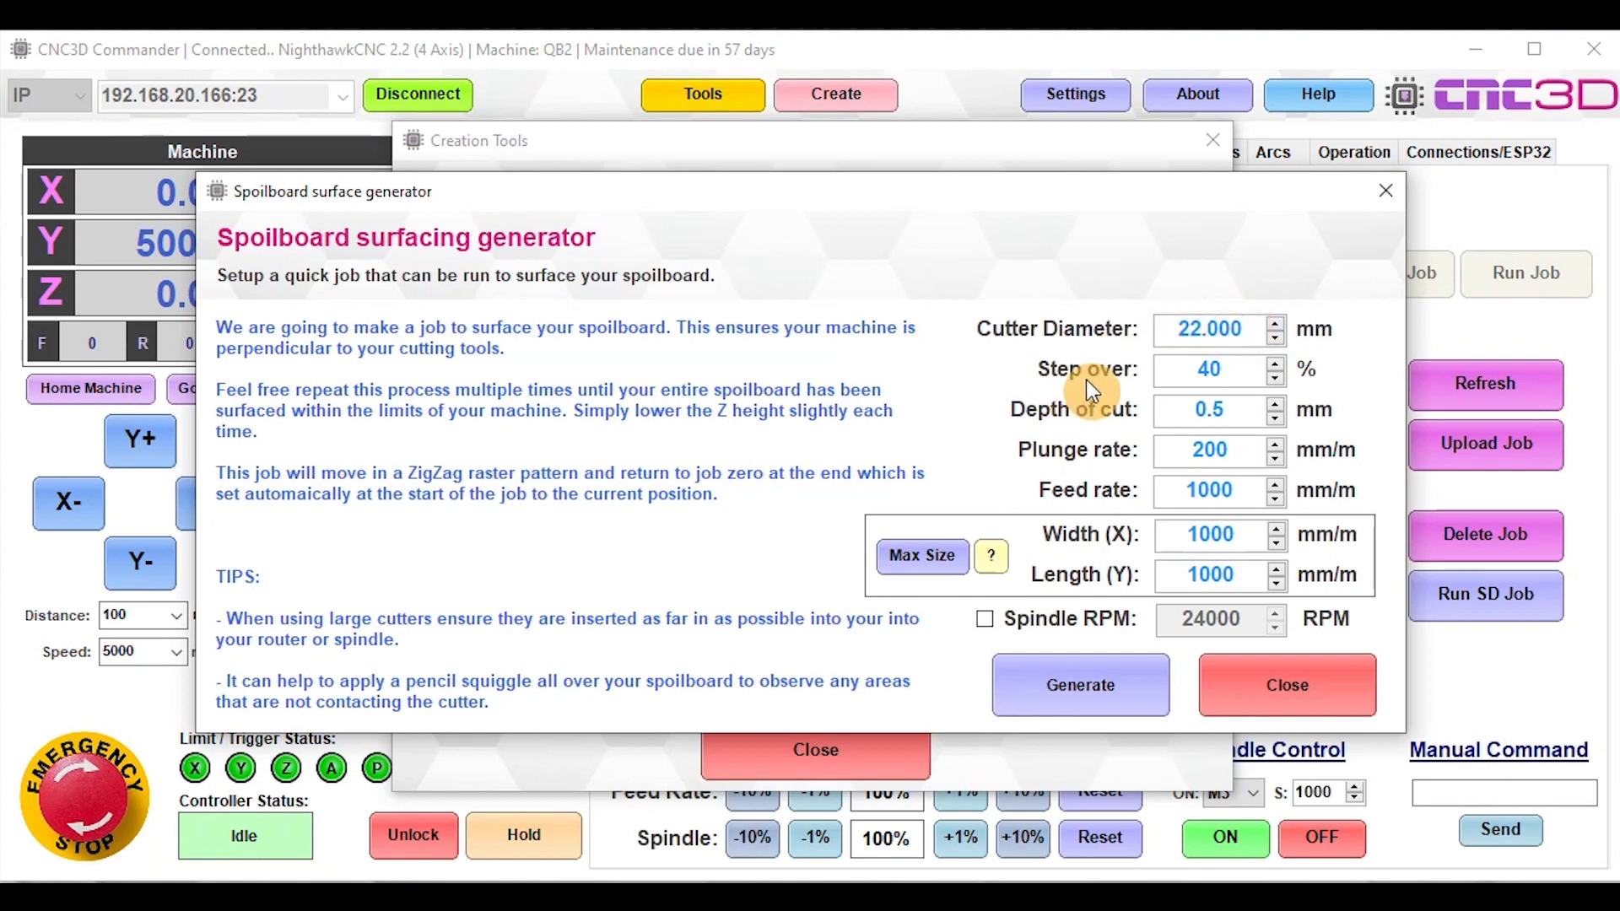
left_click(1241, 371)
Change the depth of cut from 0.5 to 1.0 mm.
double_click(1215, 409)
left_click(1232, 409)
double_click(1230, 410)
type("1")
key("BackSpace")
type("1")
left_click(1234, 452)
Retype the feed rate as 1000 mm/m.
double_click(1212, 491)
left_click_drag(1240, 490, 1161, 490)
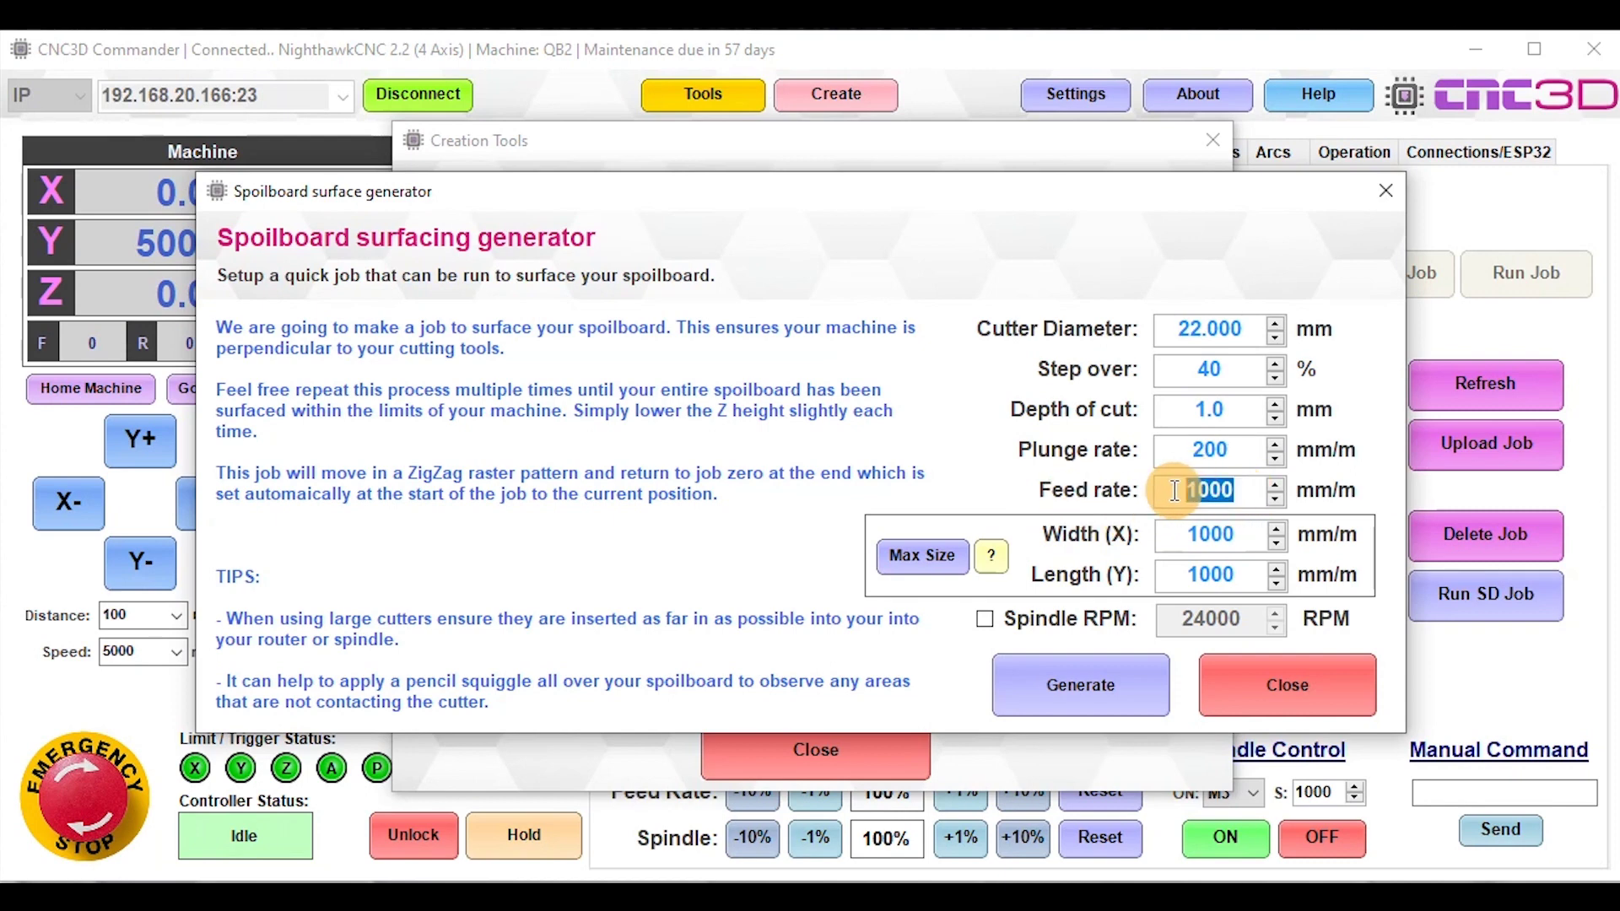
type("1000")
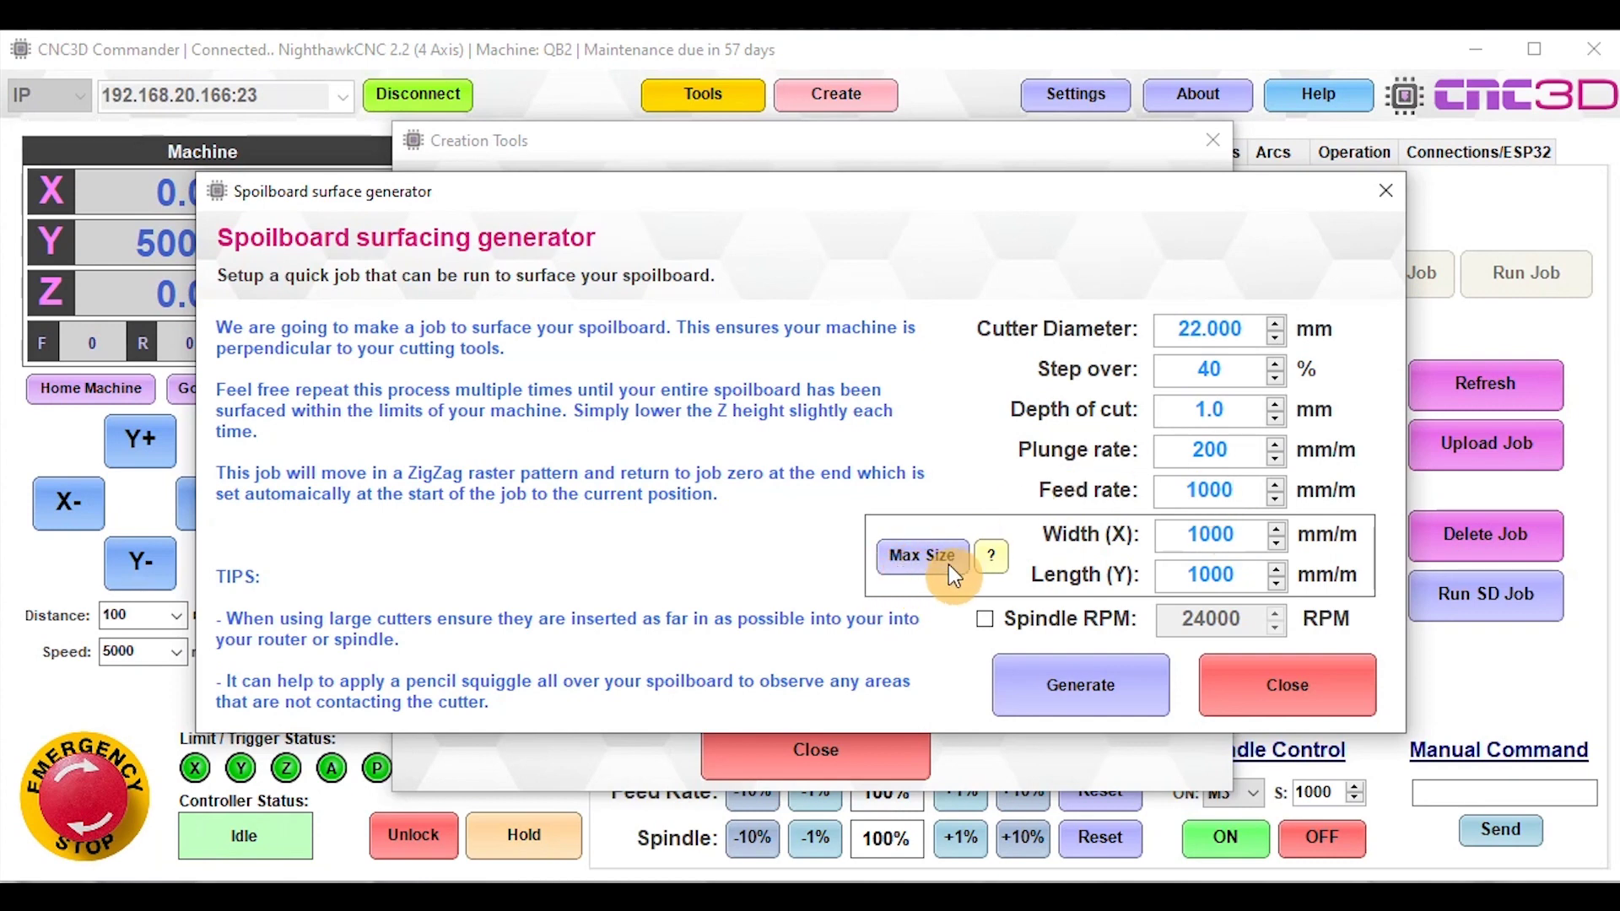
left_click(993, 560)
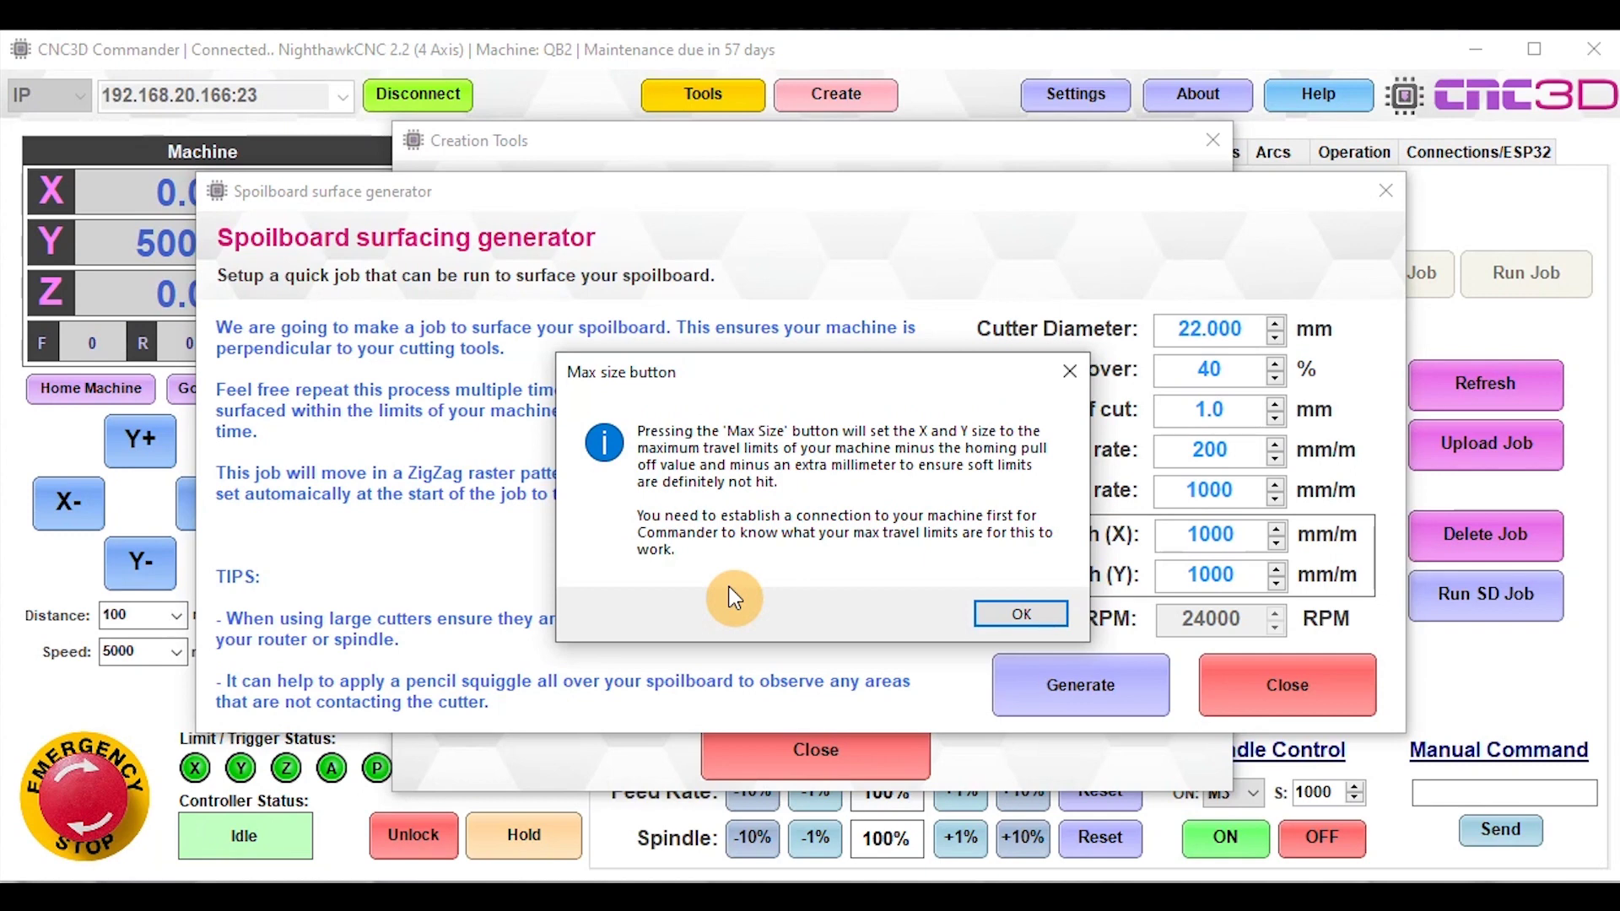
left_click(1009, 612)
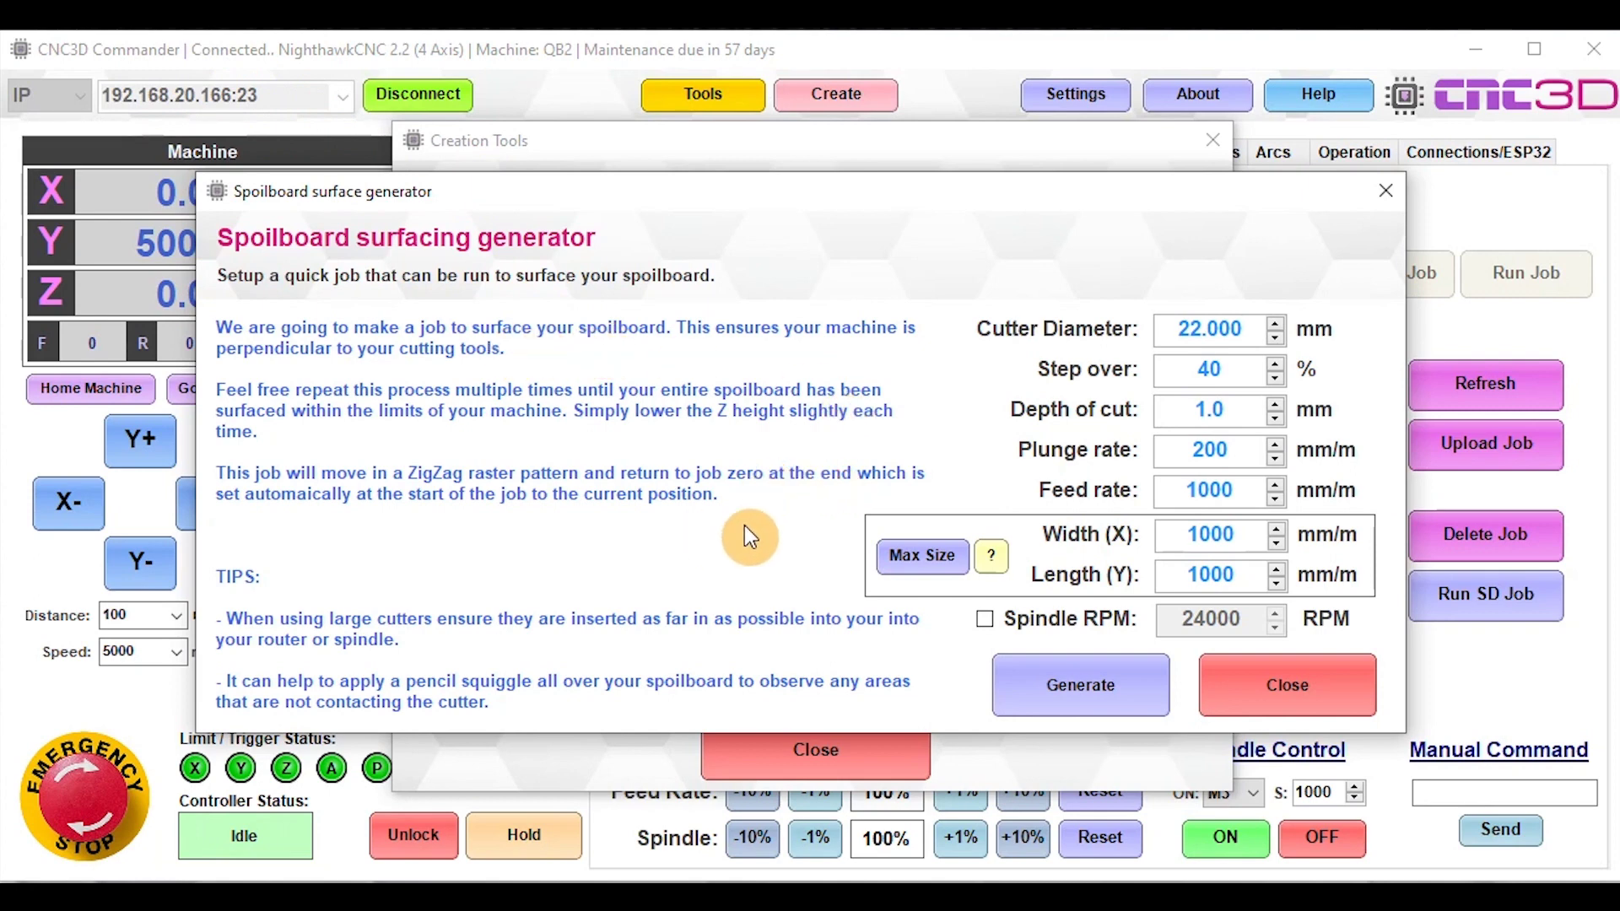
left_click(915, 558)
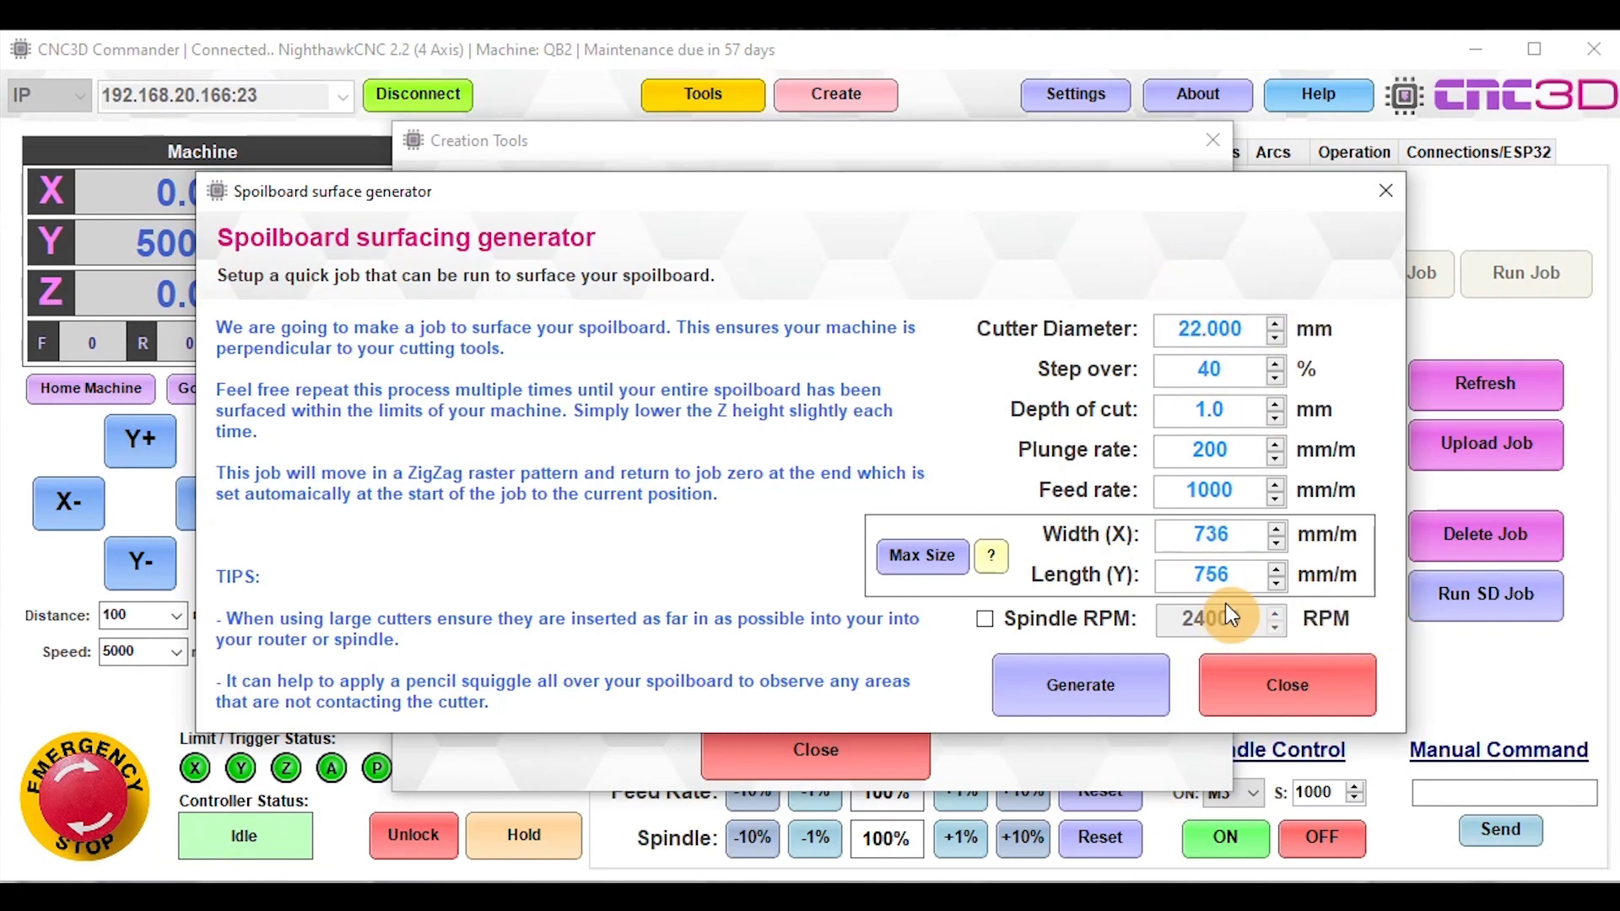
Generate the job, save it as Spoilboard Job - 22mm diam.nc in Job Files, and close the generator and Creation Tools.
left_click(1062, 685)
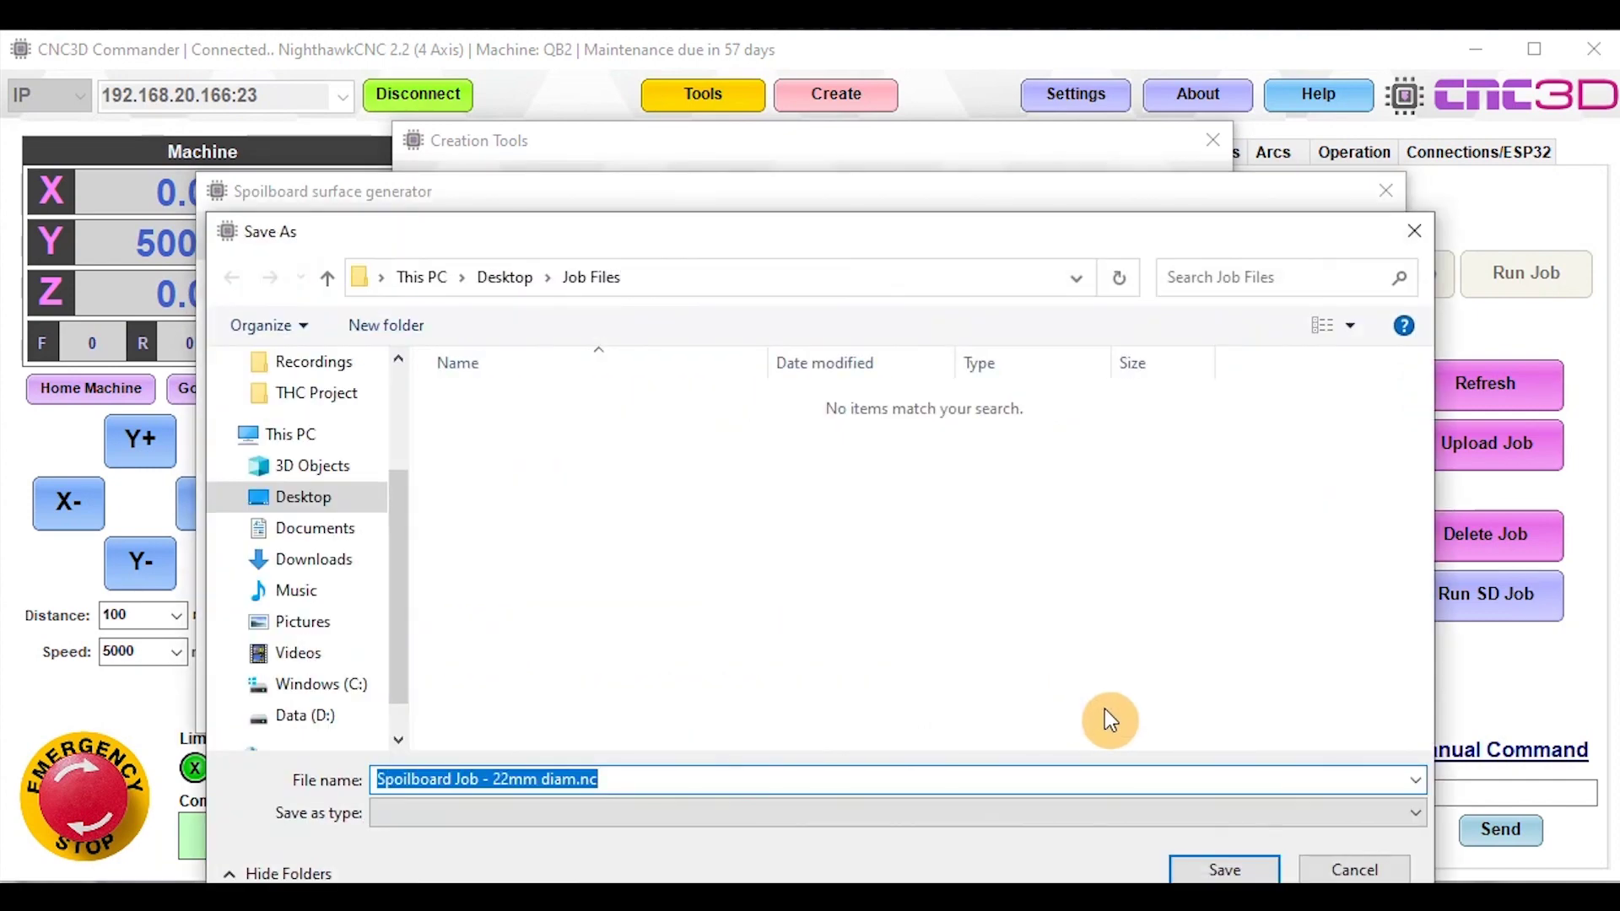
left_click(636, 777)
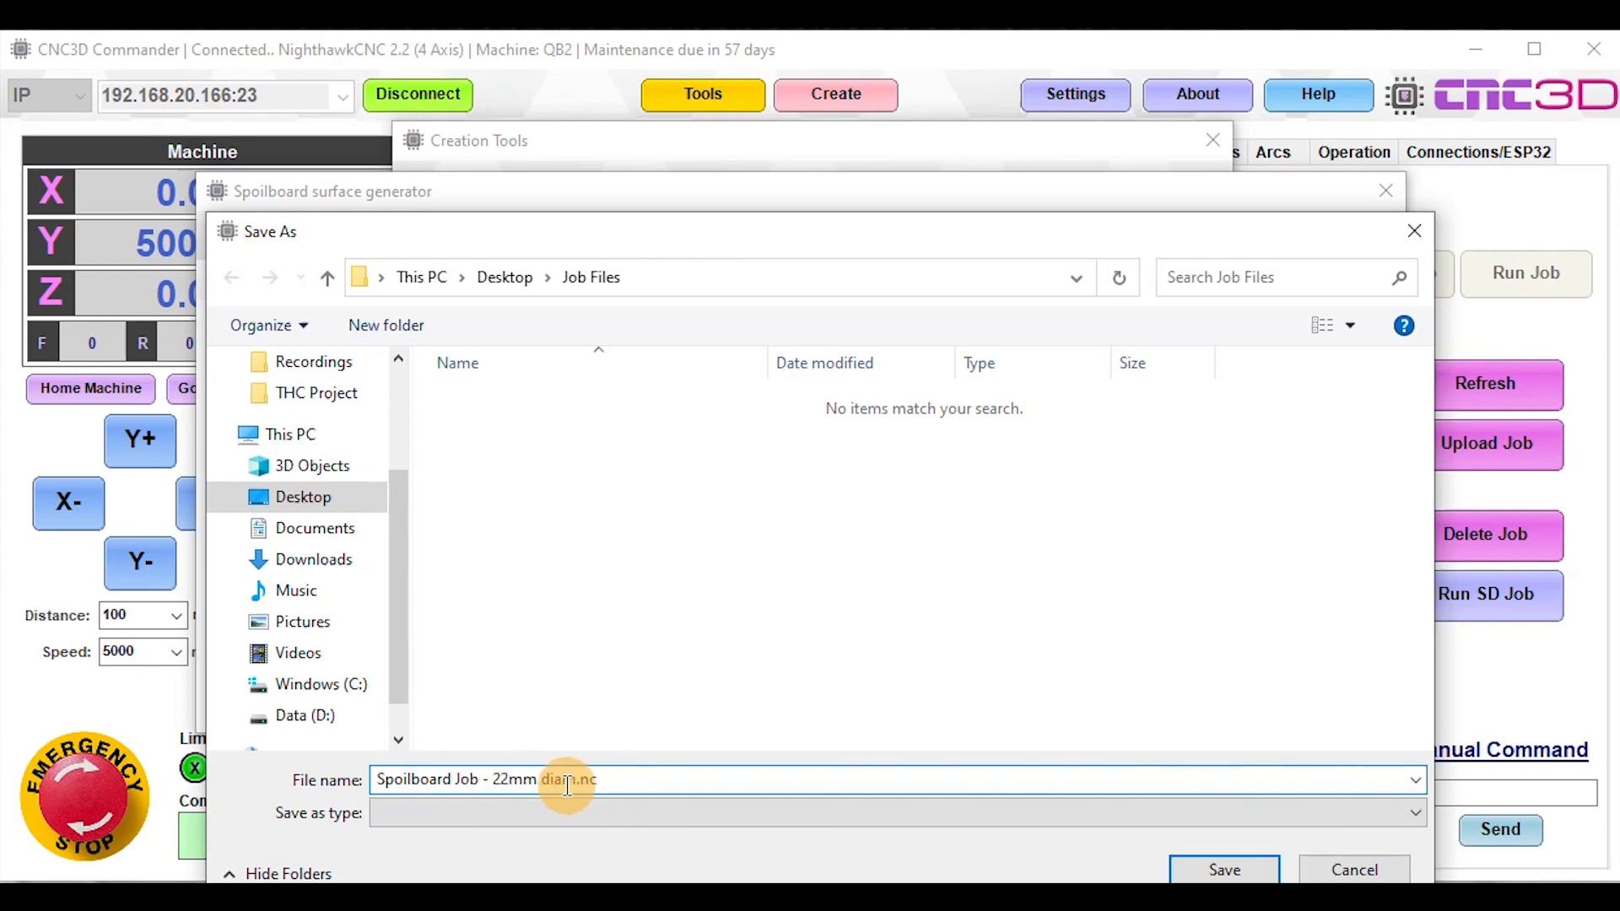
left_click(1223, 870)
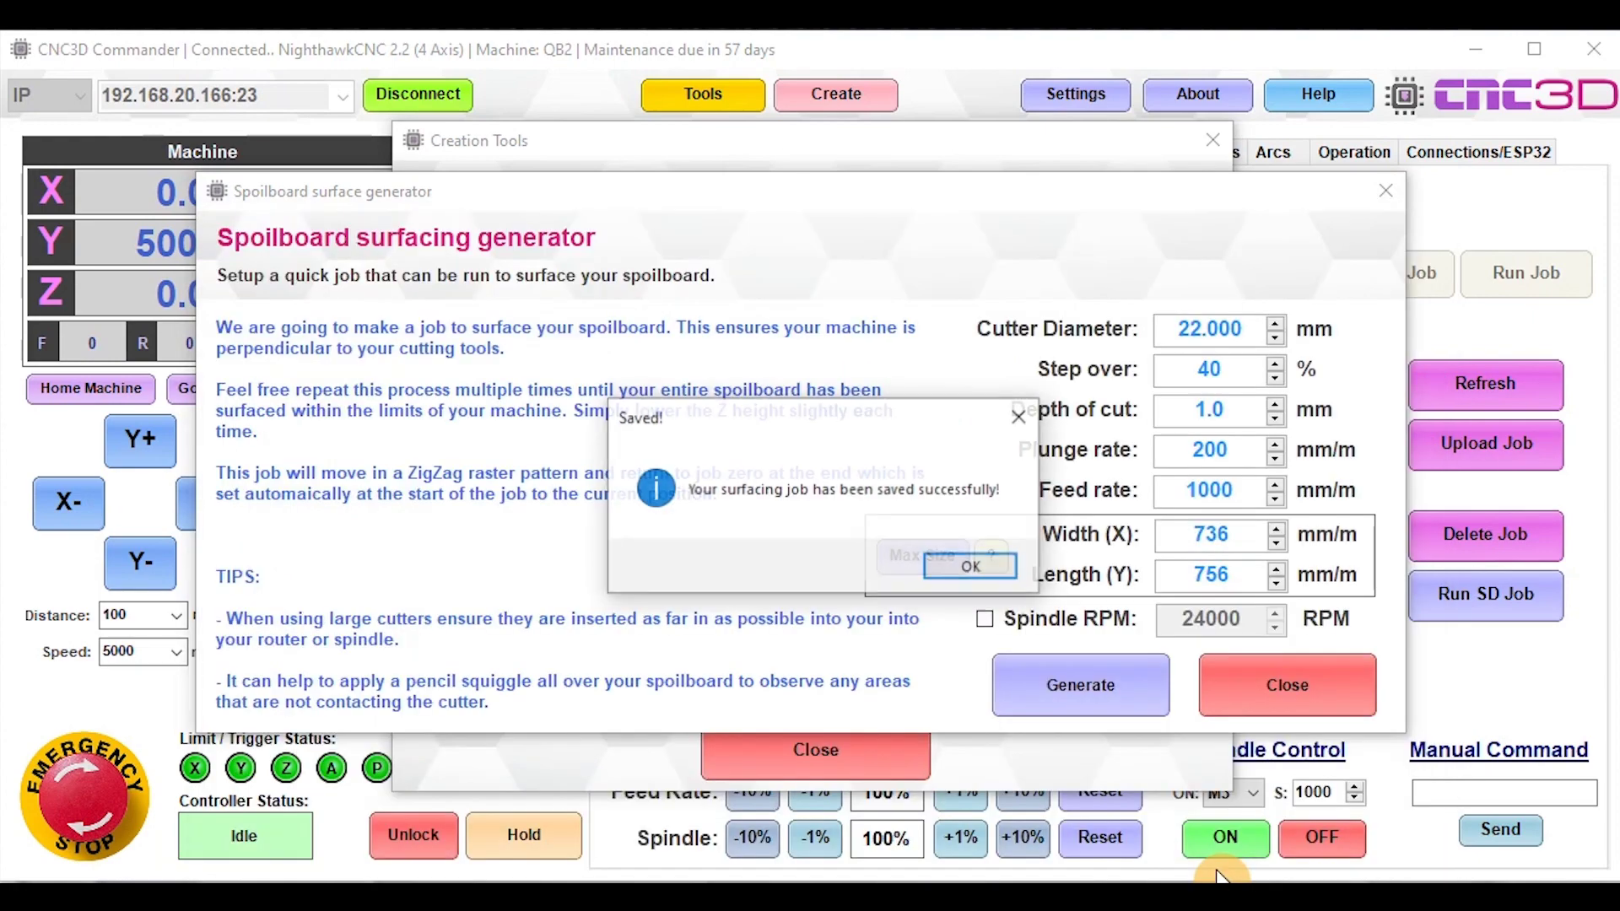
left_click(970, 558)
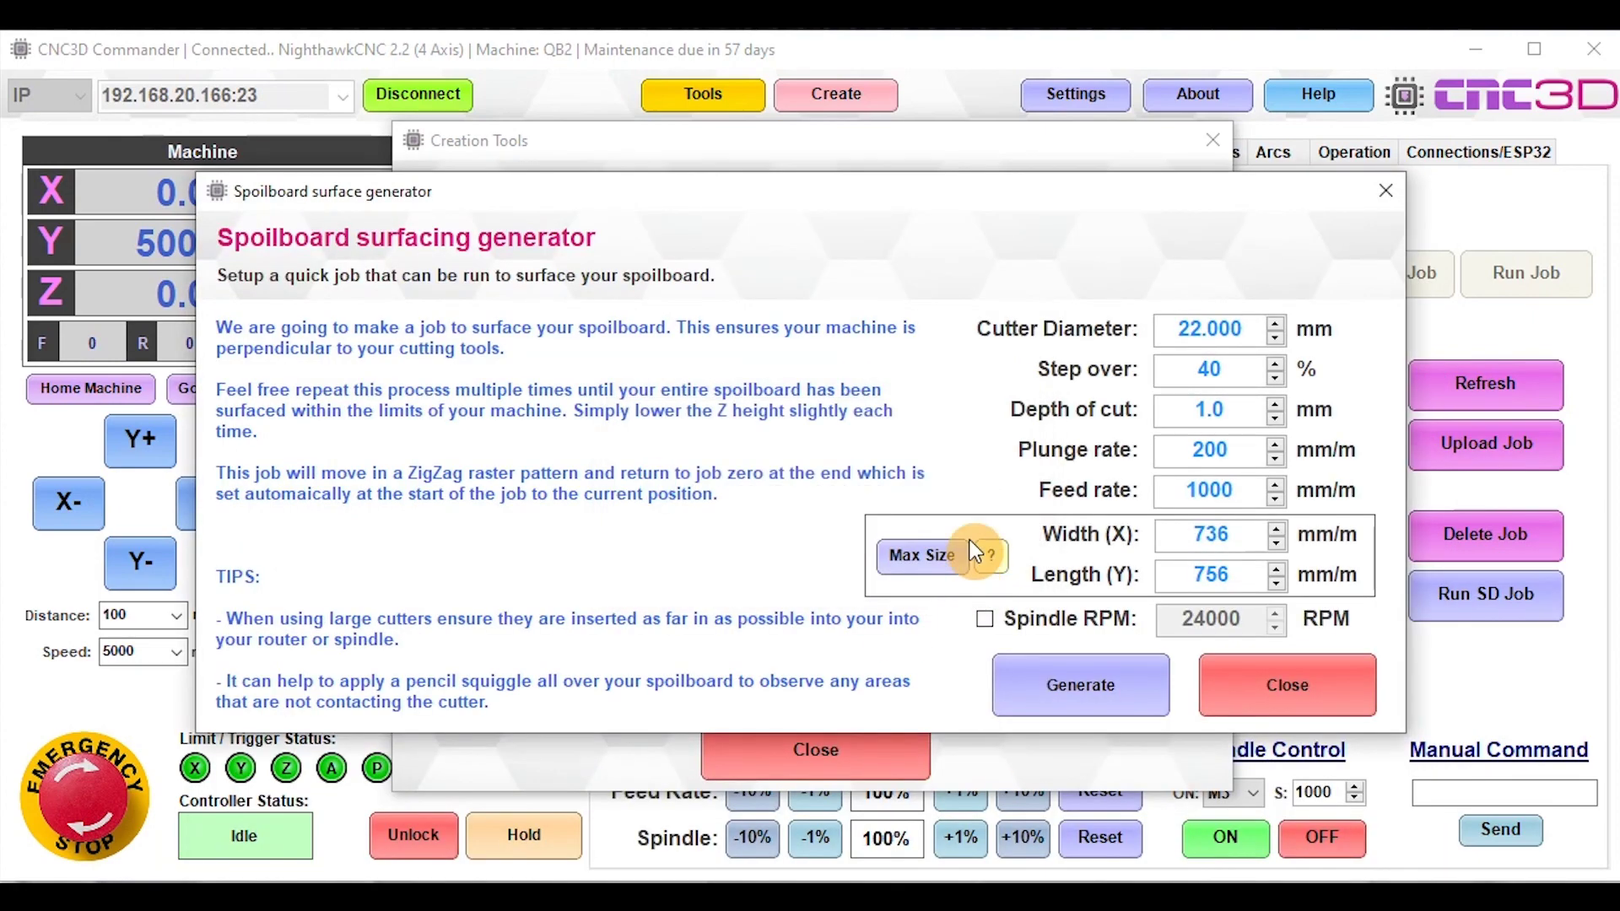
left_click(1294, 685)
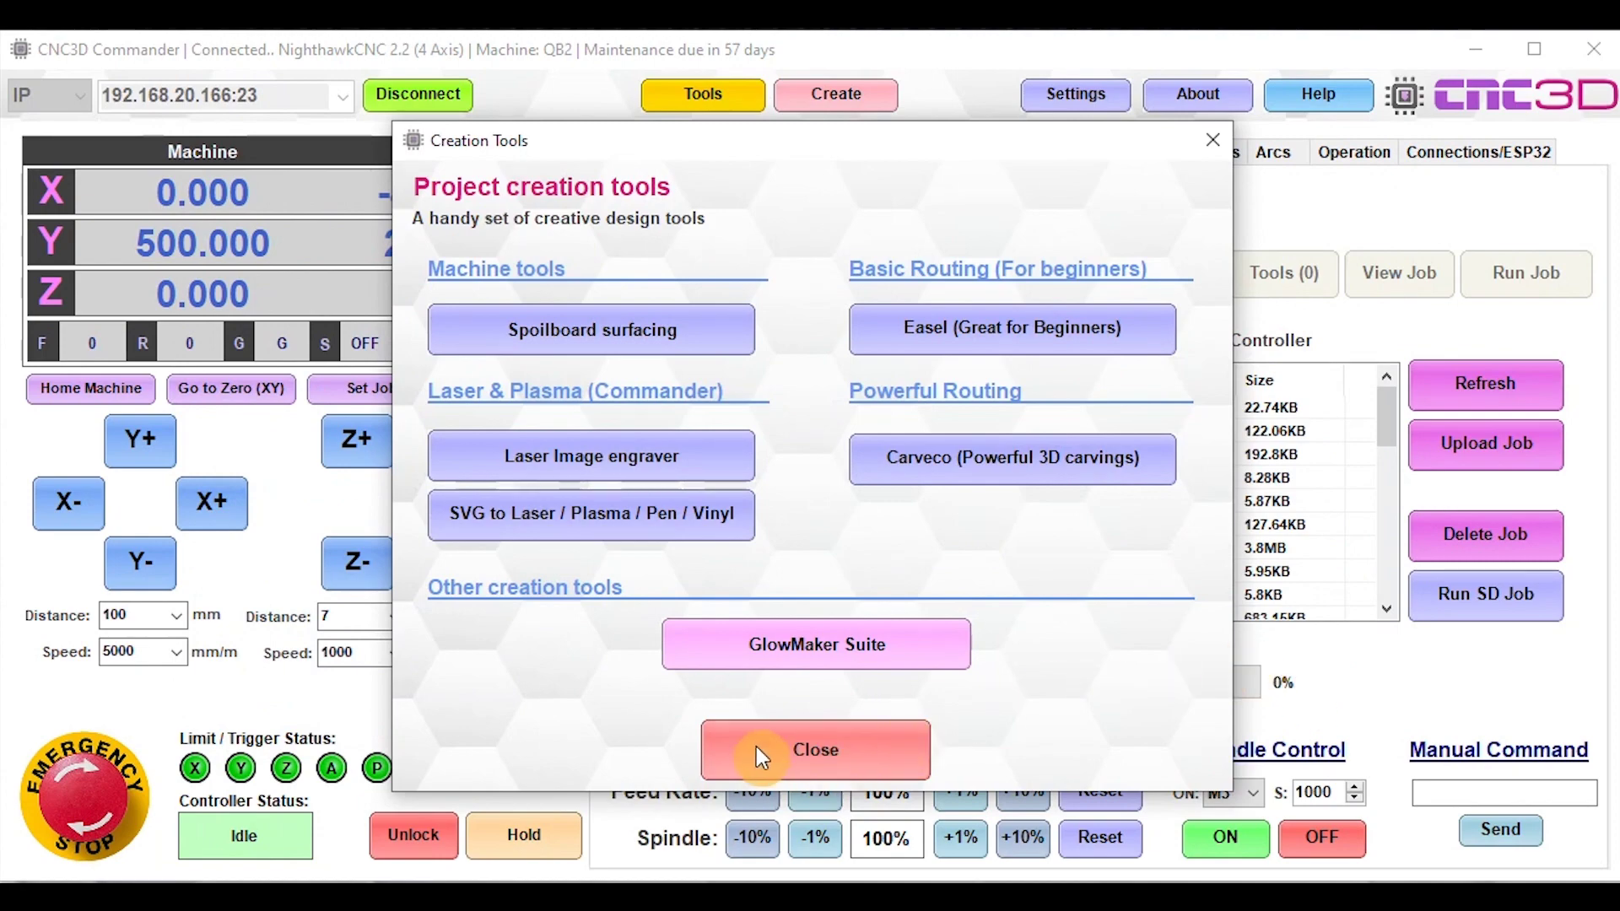
left_click(787, 761)
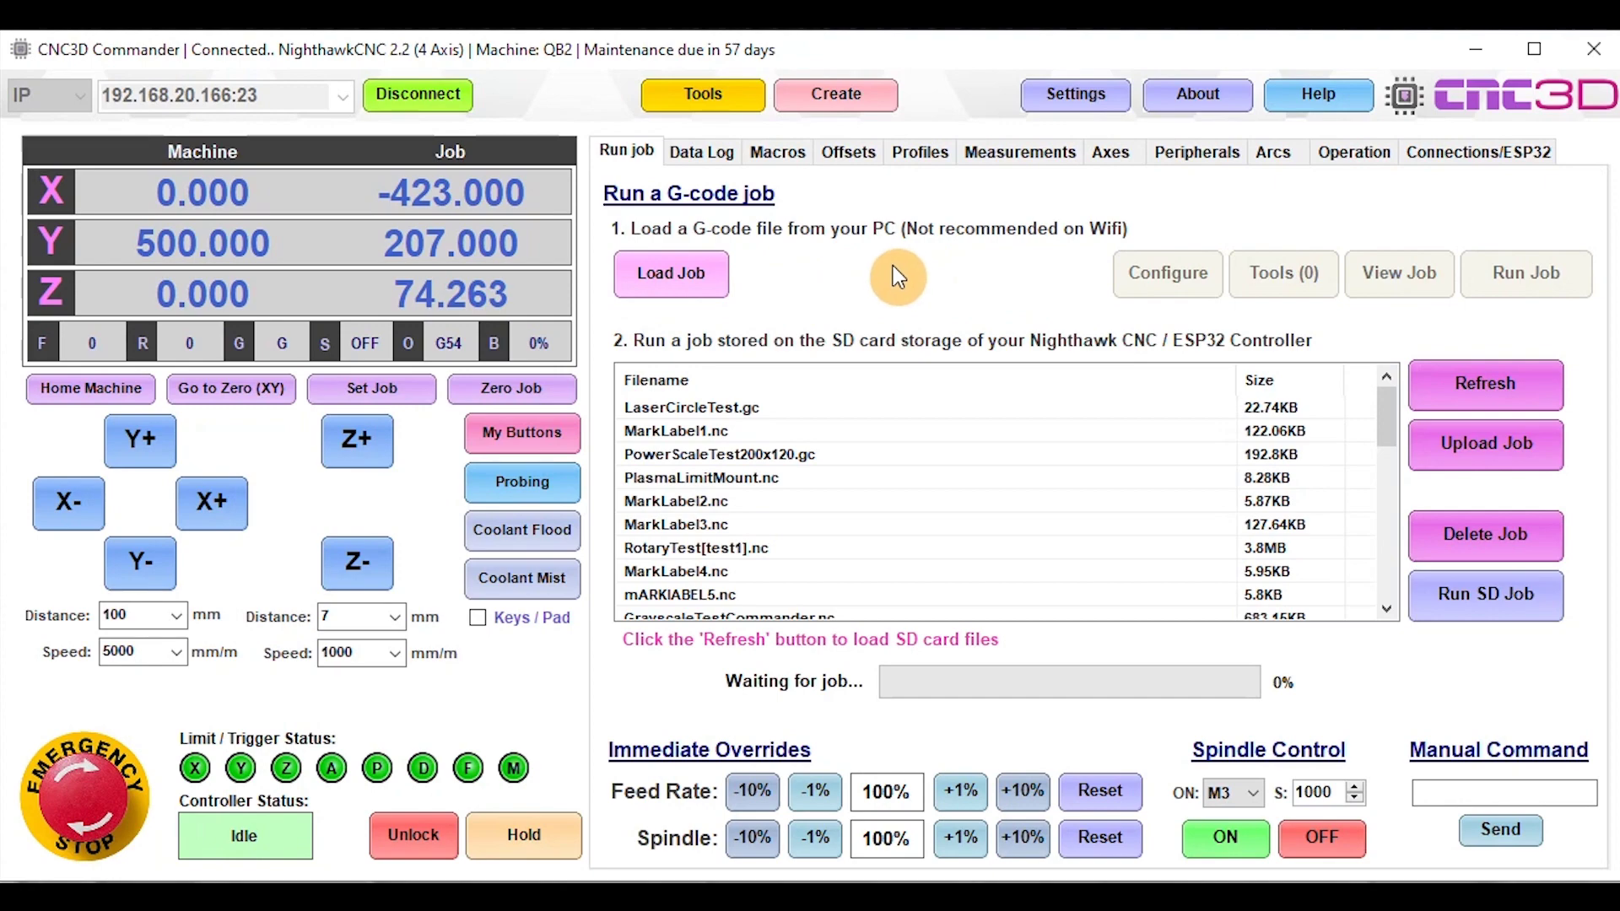
Upload Spoilboard Job - 22mm diam.nc to the controller's SD card and dismiss the completion notice.
left_click(1486, 449)
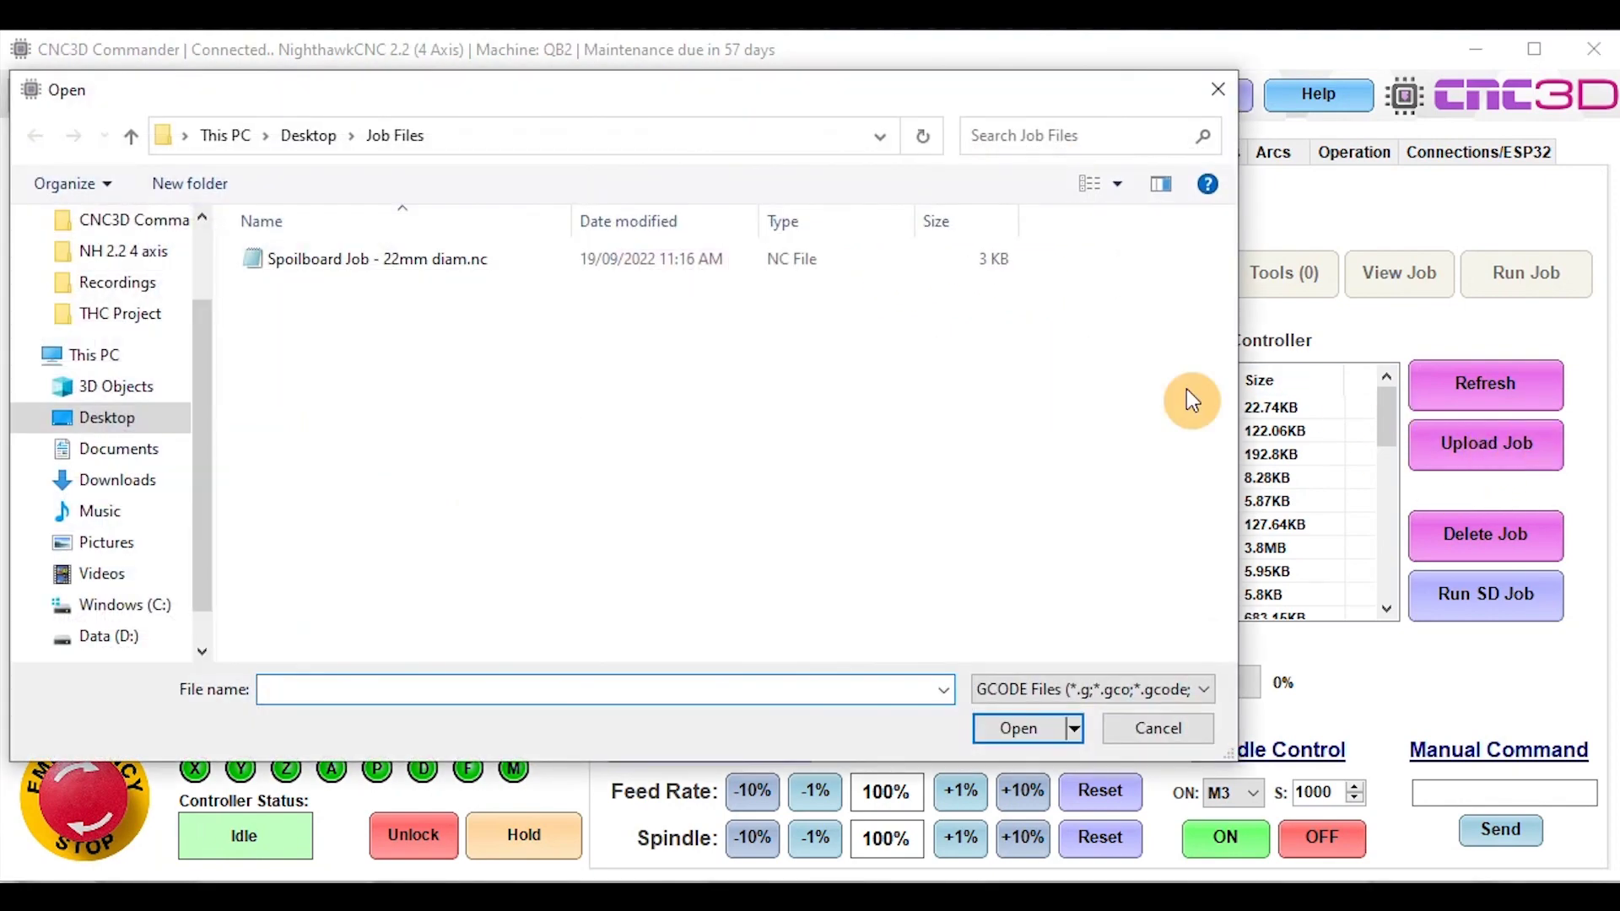
left_click(426, 269)
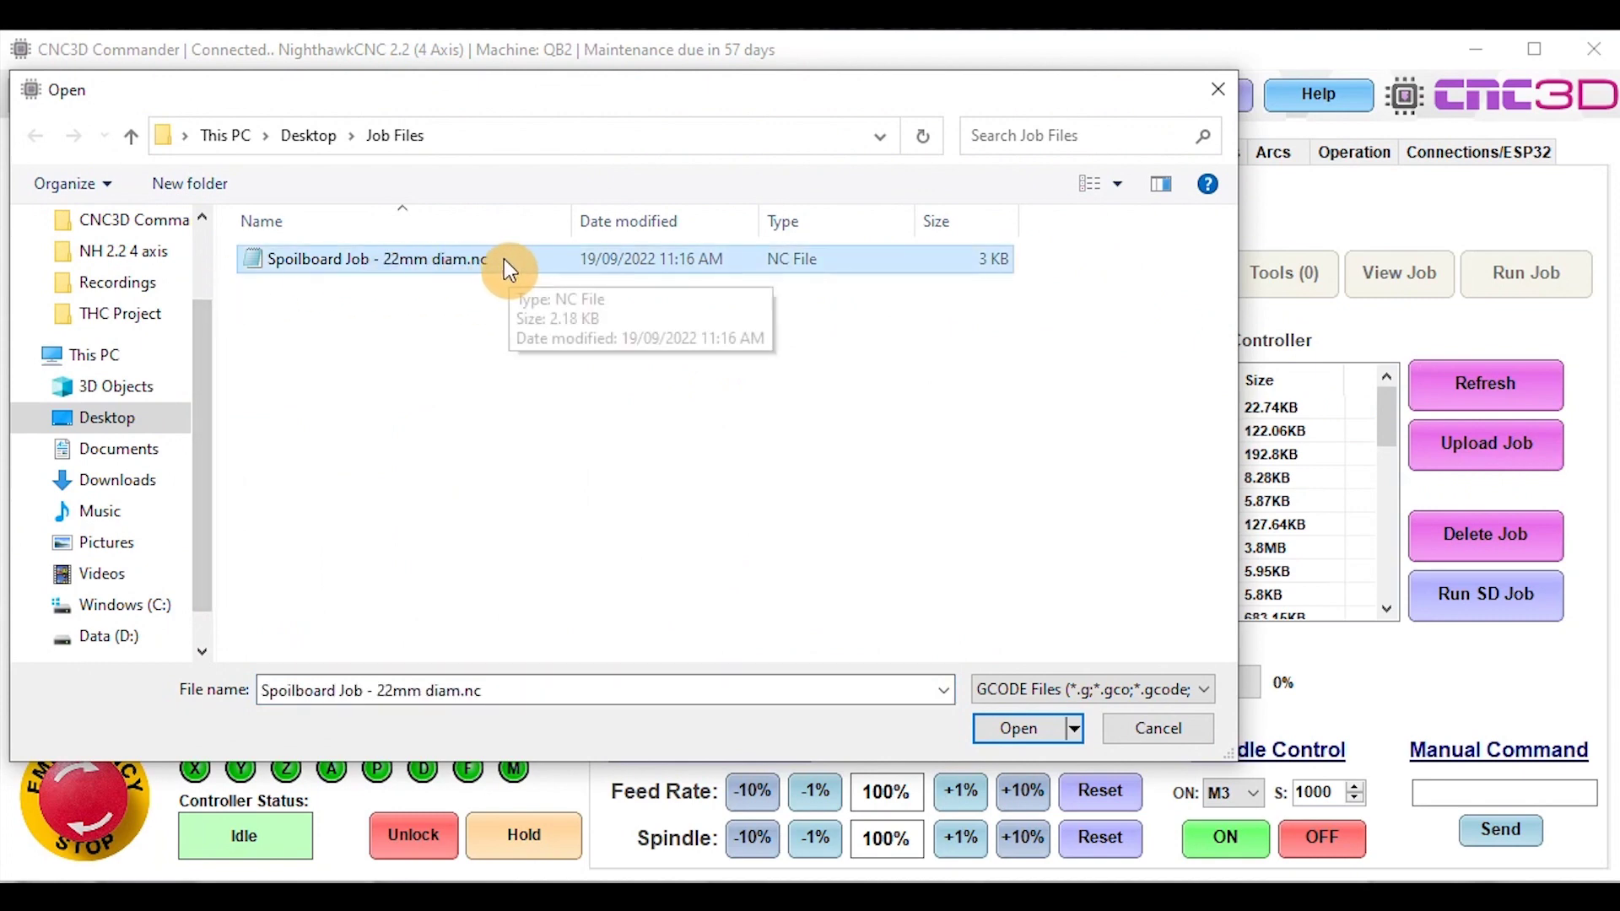
left_click(1011, 731)
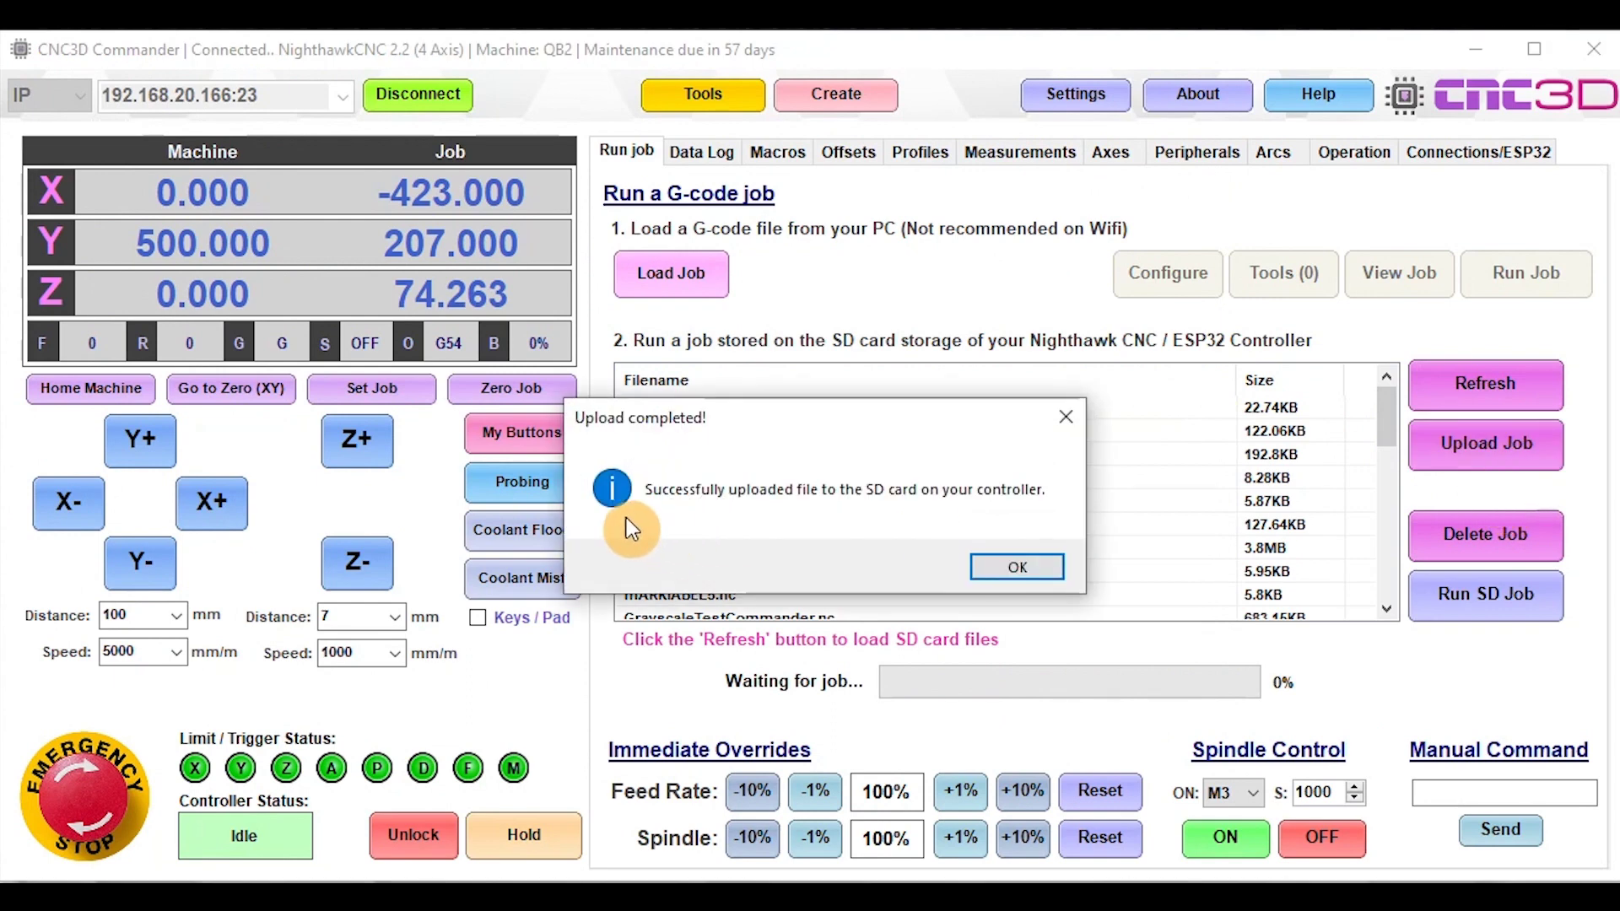
left_click(1018, 568)
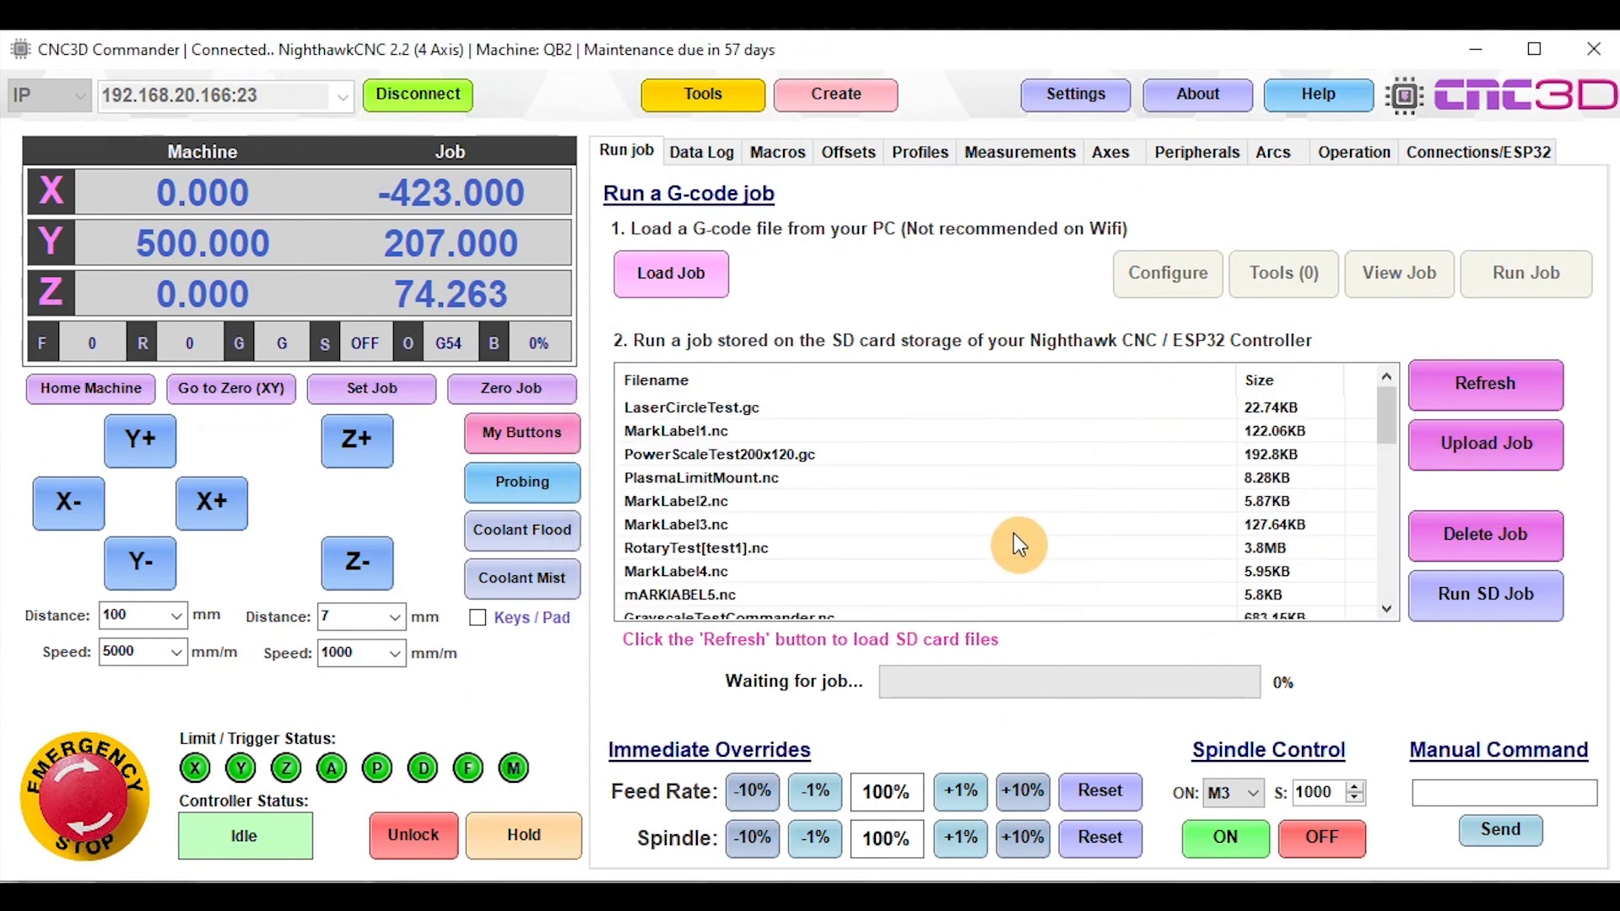
scroll(1030, 489, "down", 8)
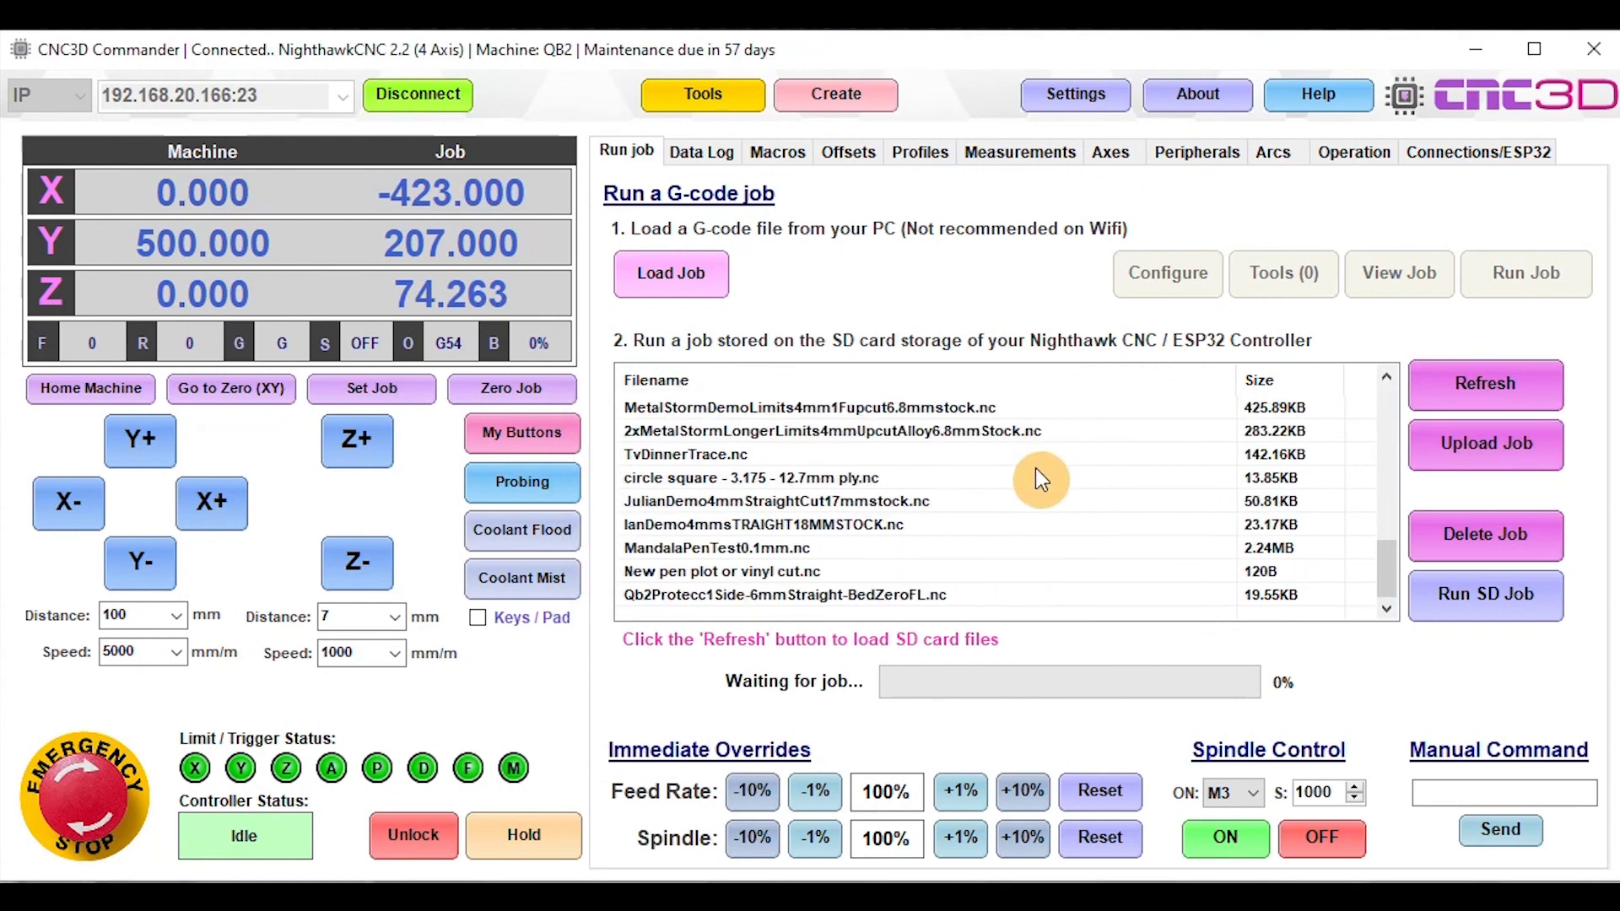
Select the Spoilboard Job - 22mm diam.nc row (2.24KB) in the SD card file list.
scroll(1039, 472, "up", 2)
scroll(1040, 473, "up", 1)
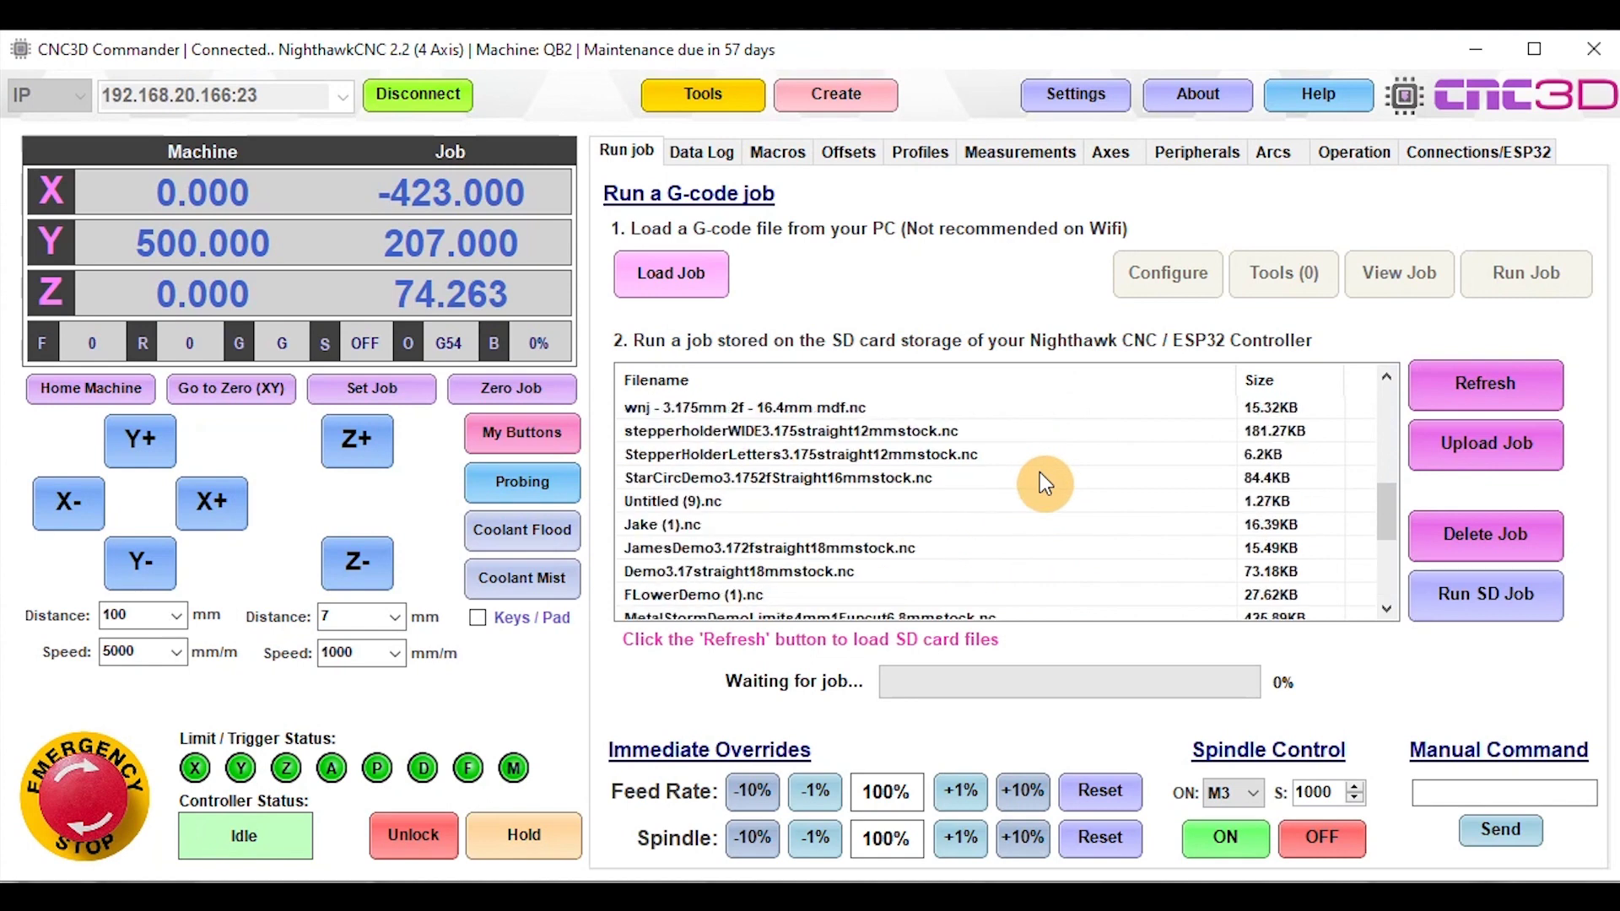
scroll(1041, 473, "up", 1)
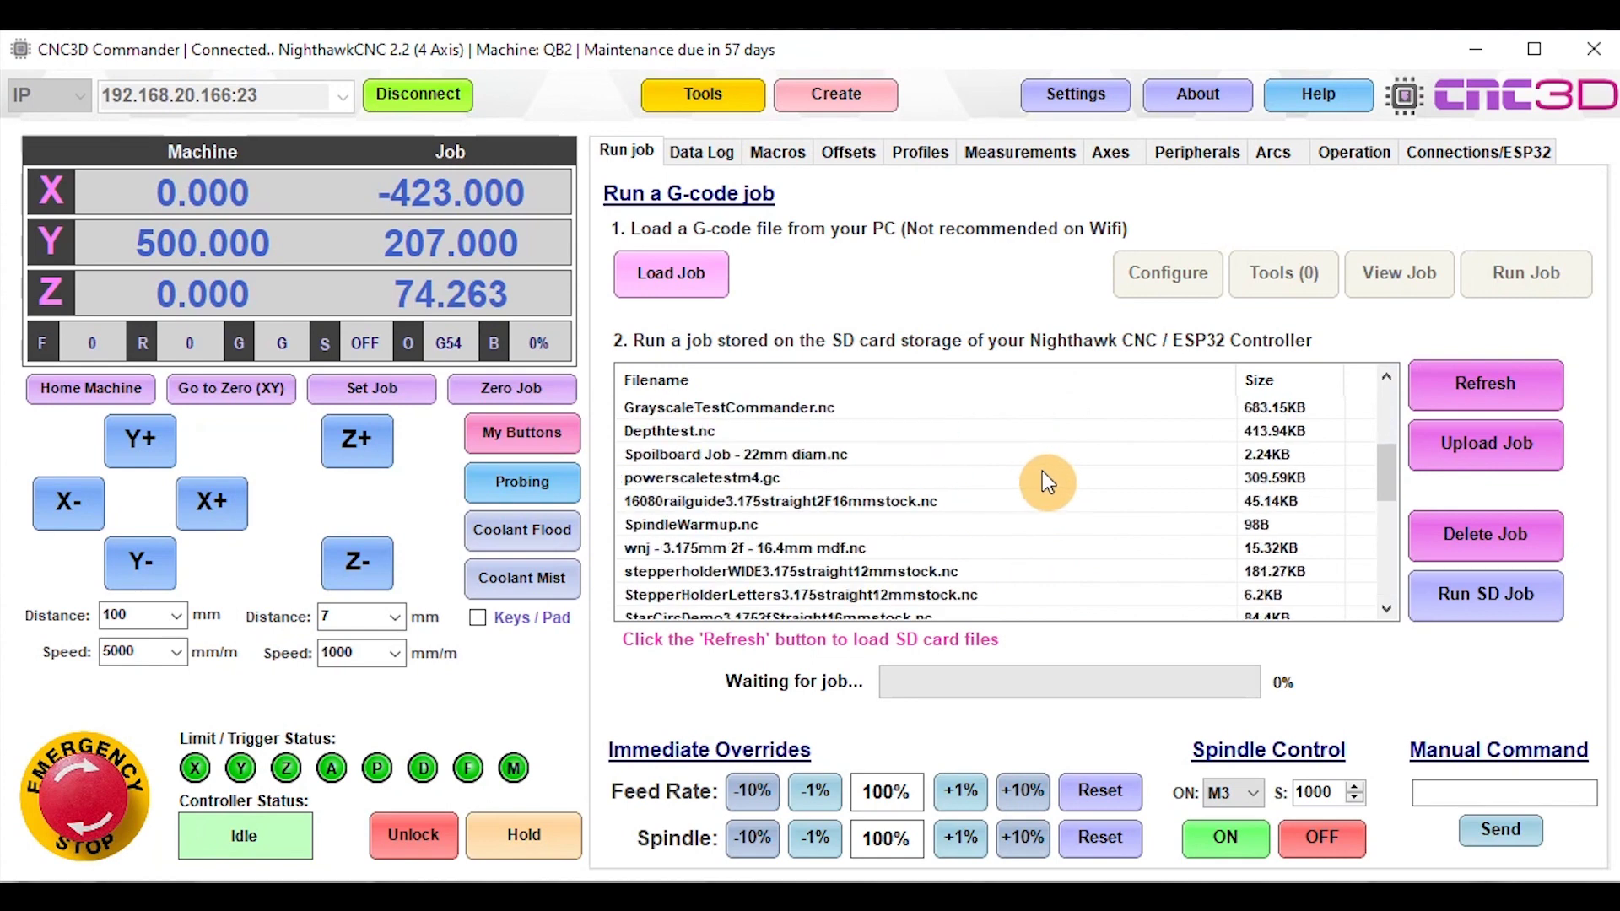
left_click(749, 458)
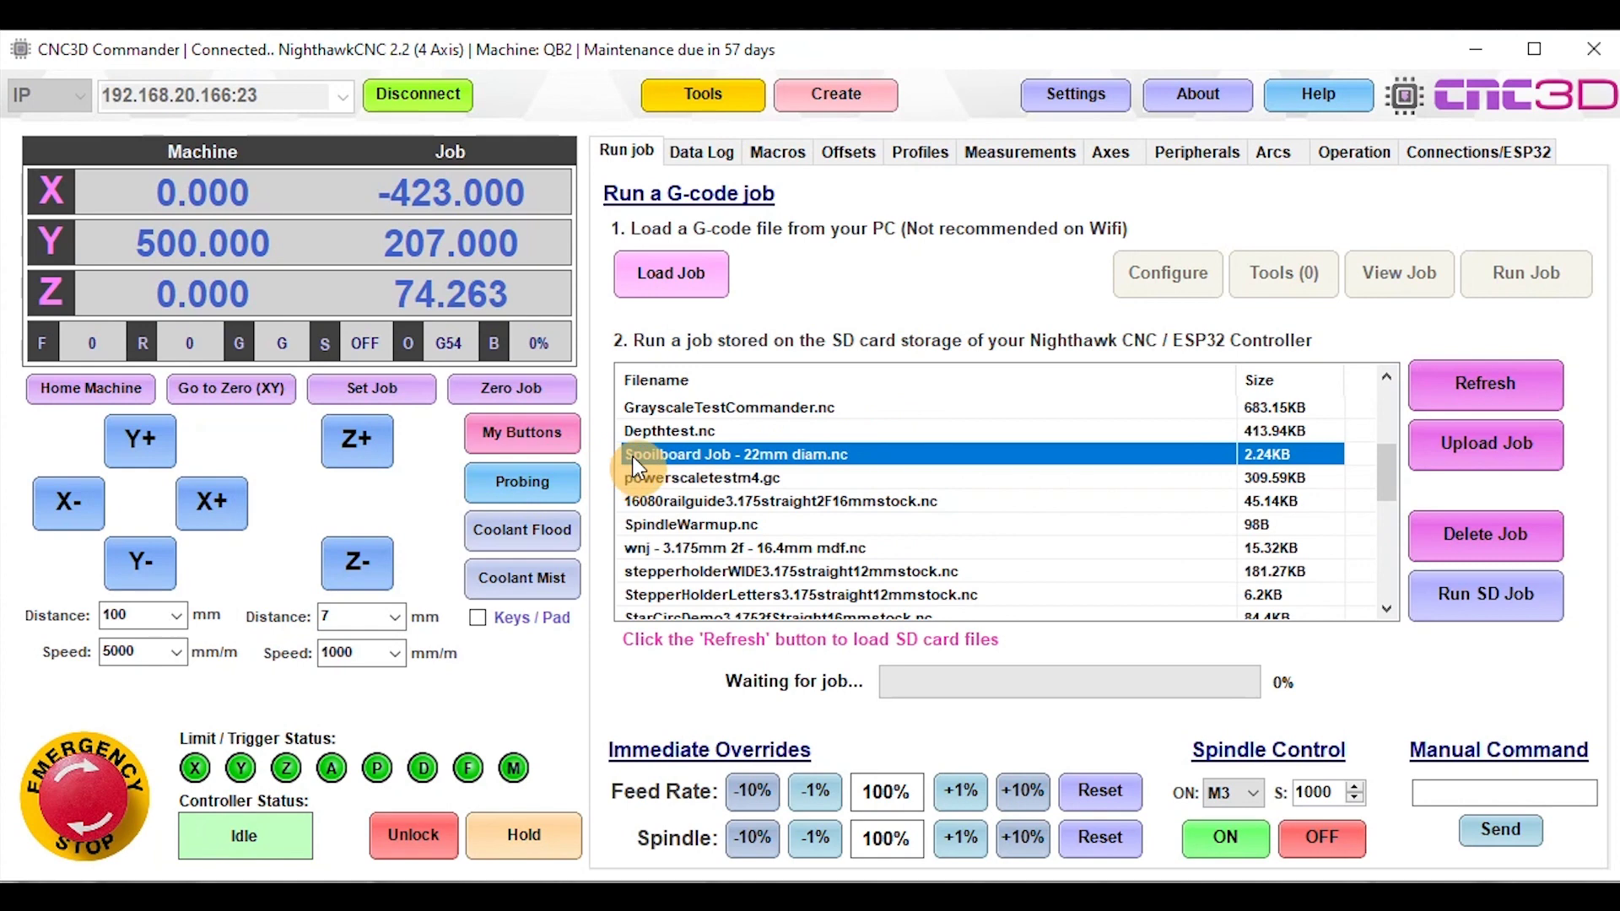